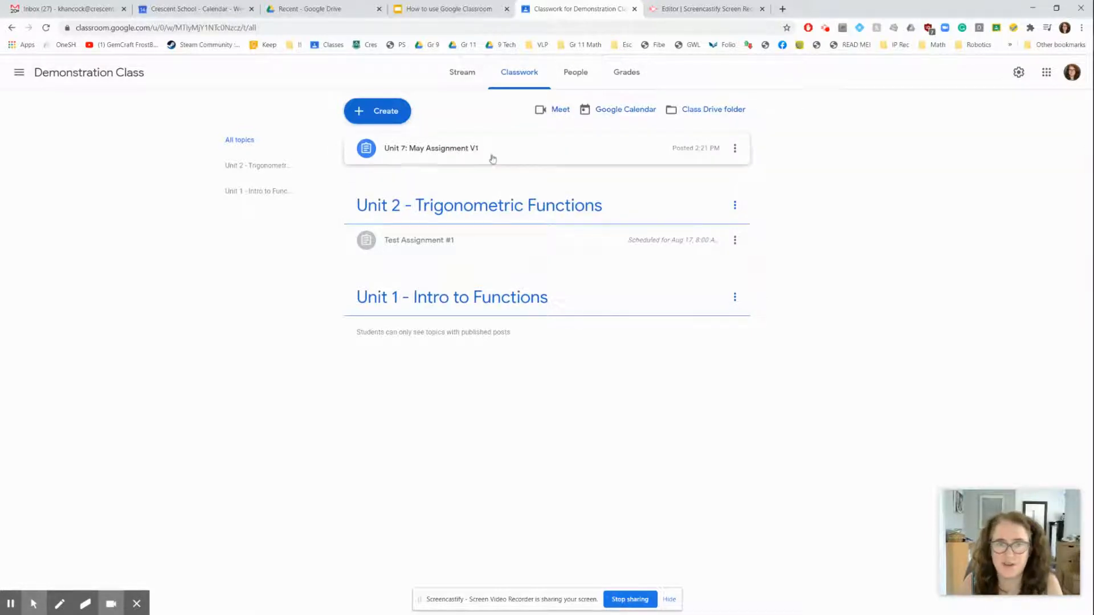
Move the Unit 7: May Assignment V1 assignment under the Unit 1 - Intro to Functions topic
left_click(422, 146)
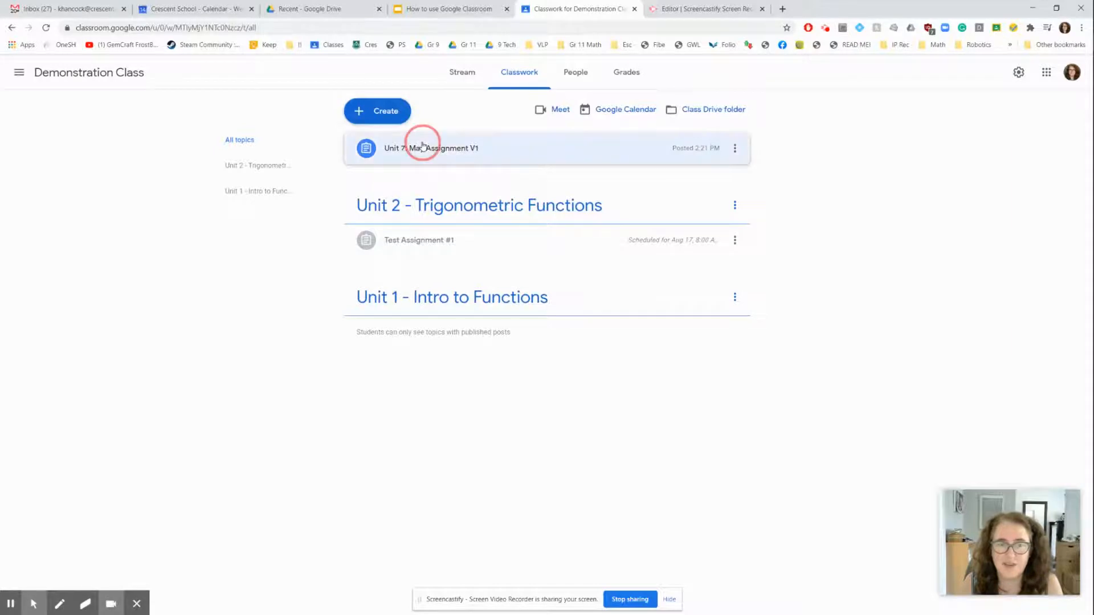
left_click_drag(423, 146, 432, 310)
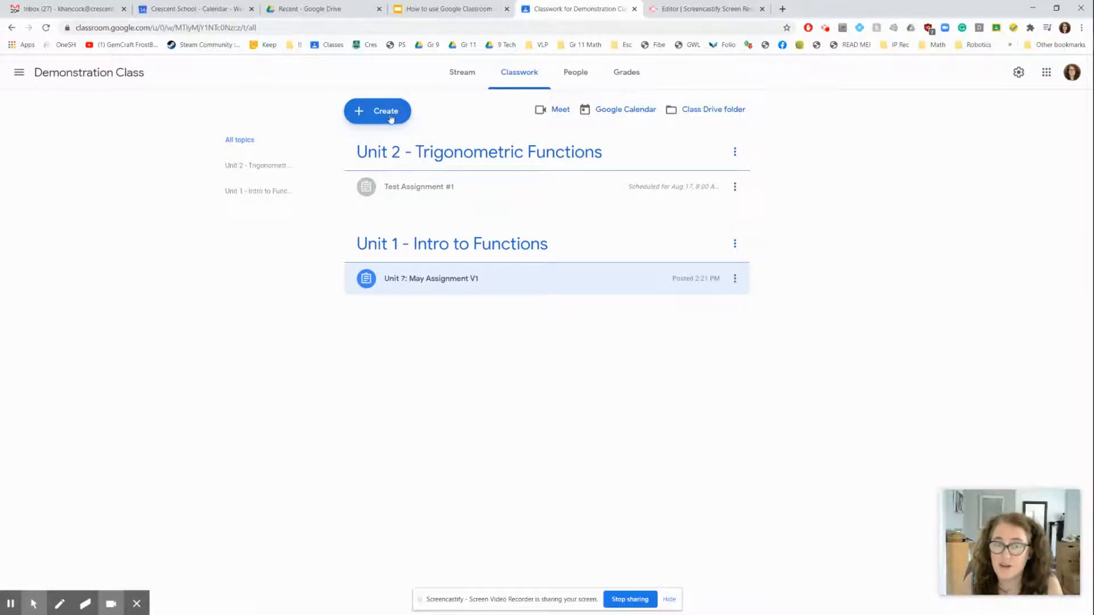
Create a new assignment titled "demo assignment"
left_click(387, 118)
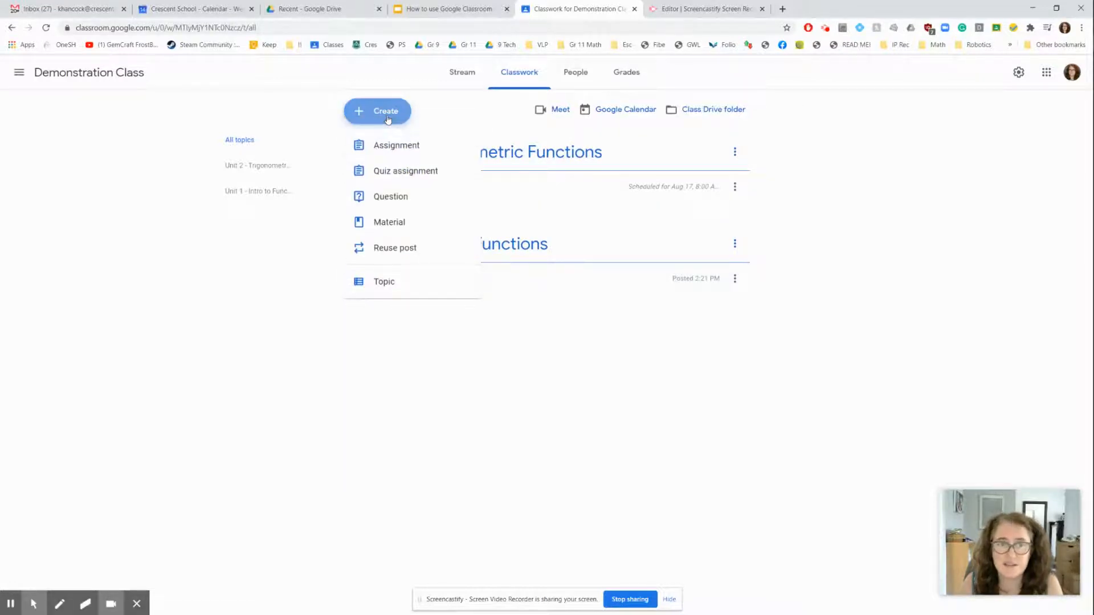
left_click(390, 148)
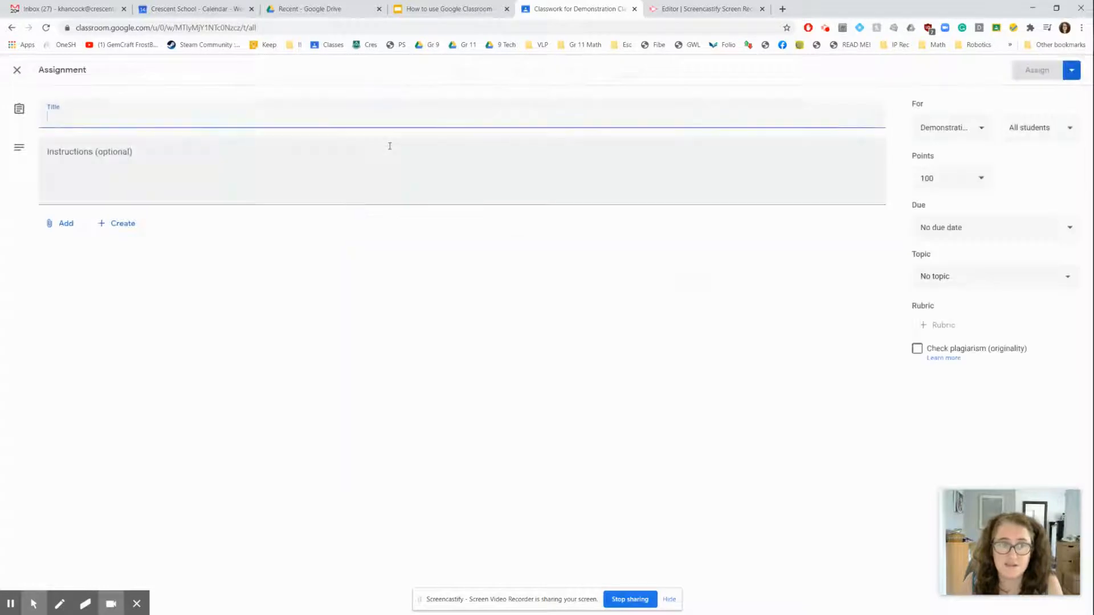
type("T")
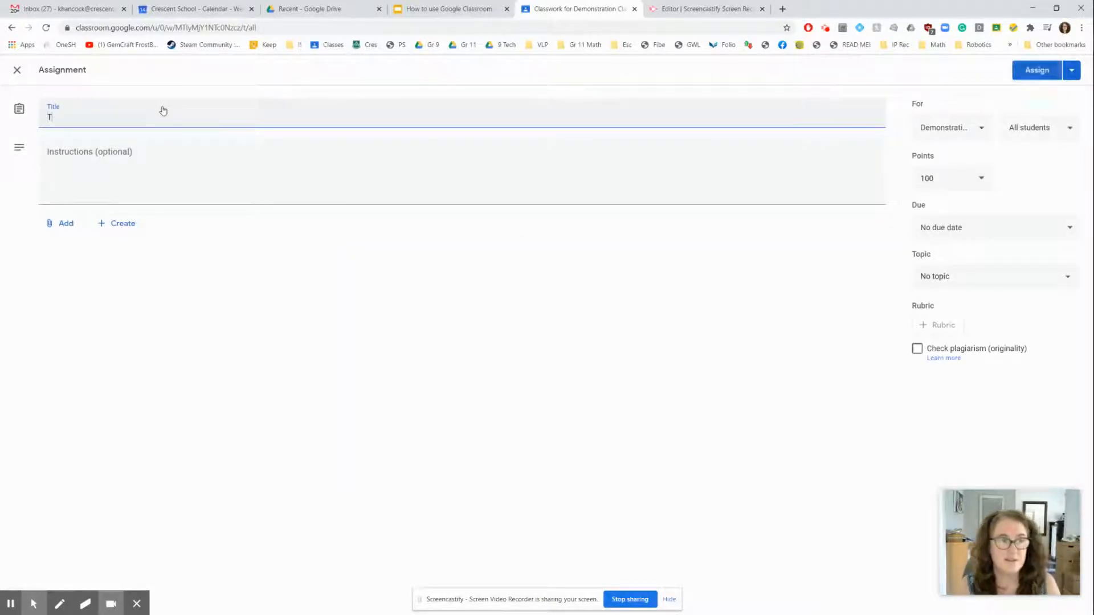
key("BackSpace")
type("demo assignment")
Enter the instructions "fill in the google doc." and, on a second line, "then make a video of your talking through your solution."
key("Tab")
type("fill in th")
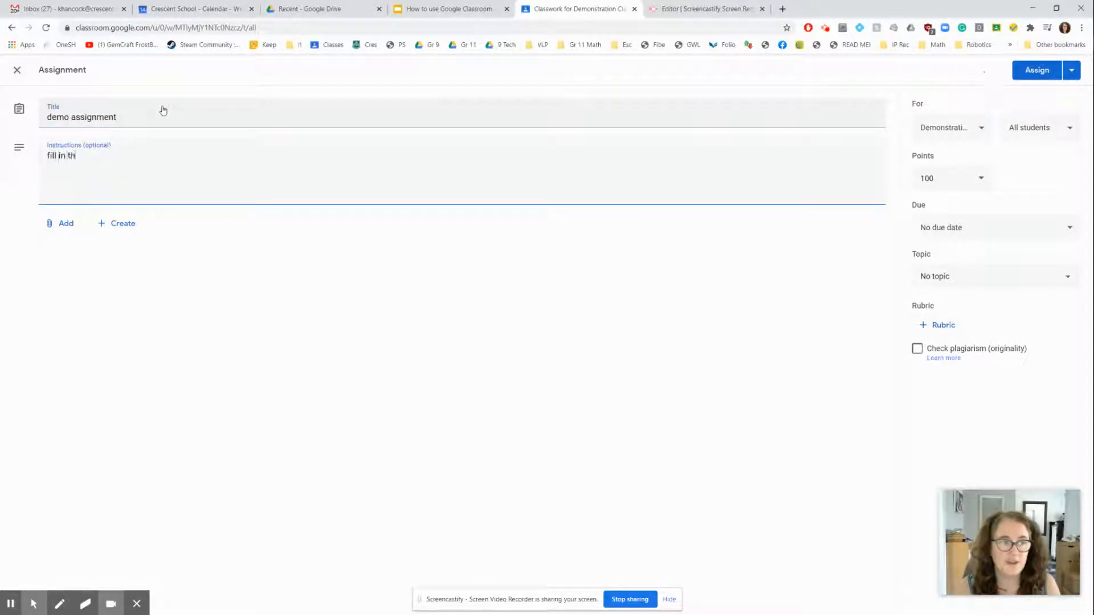
type("e")
type(" google doc. ")
type("then")
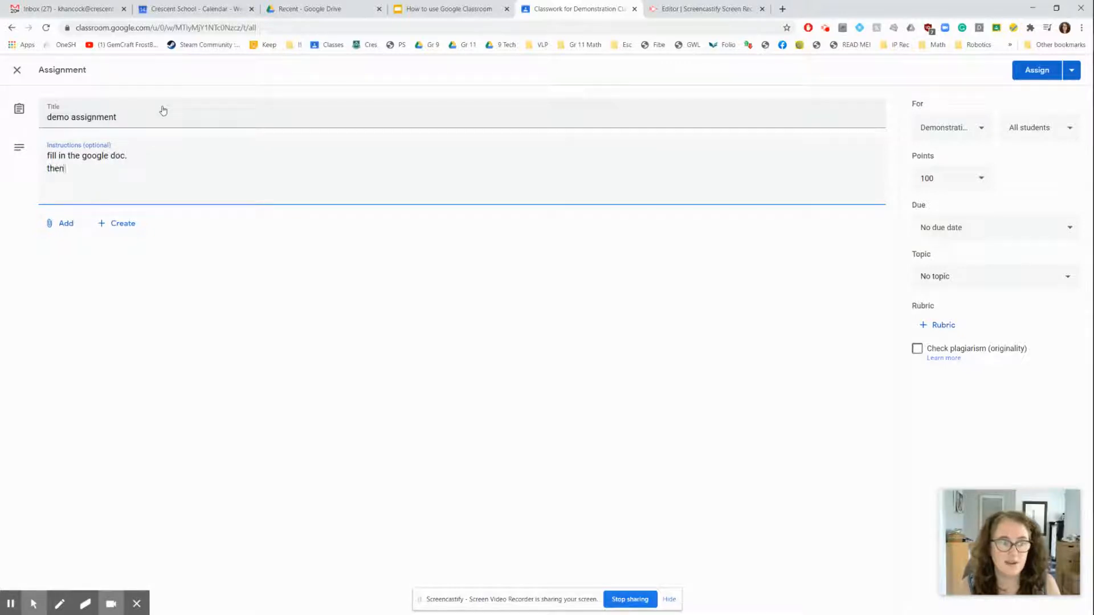
type(" make a video of")
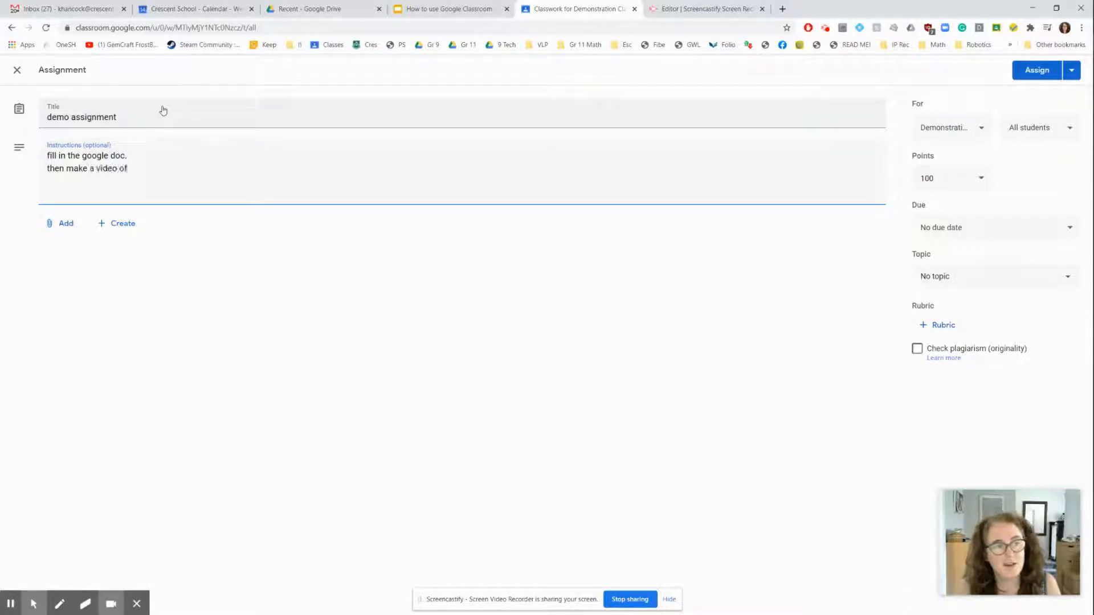
type(" your talking through your solution.")
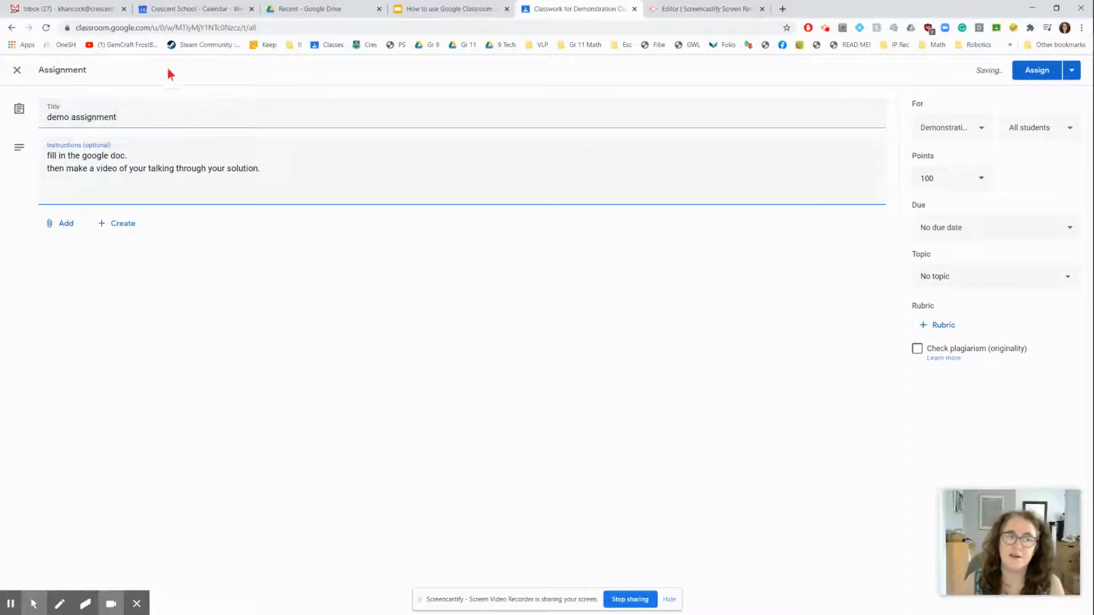
Attach UNIT 0 - HOMEWORK PACKAGE 2020/2021 from recent Google Drive files and have a copy made for each student
left_click(63, 225)
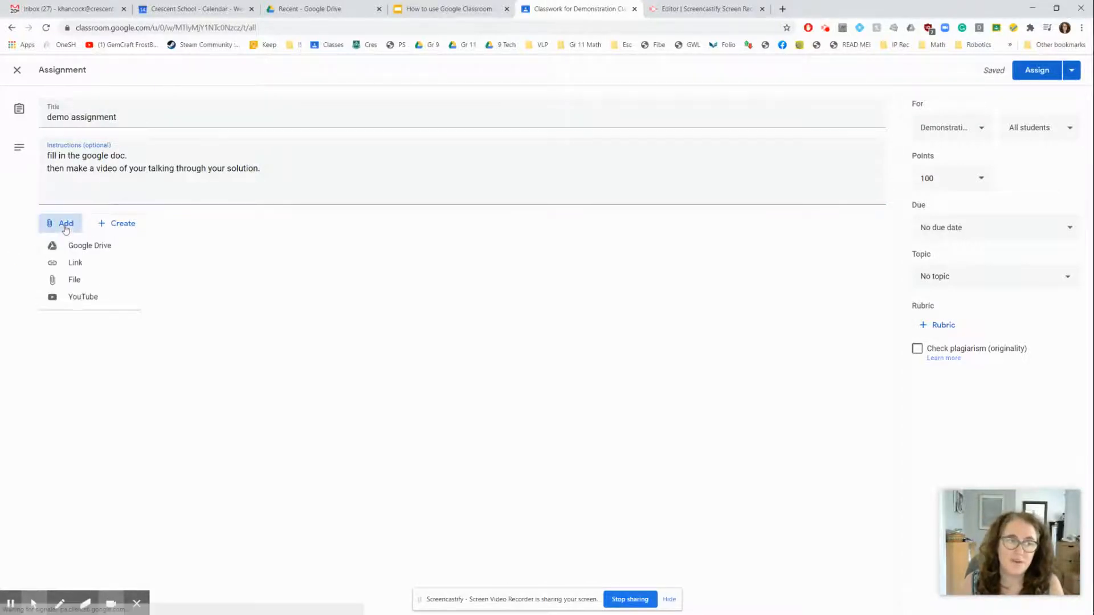
left_click(89, 248)
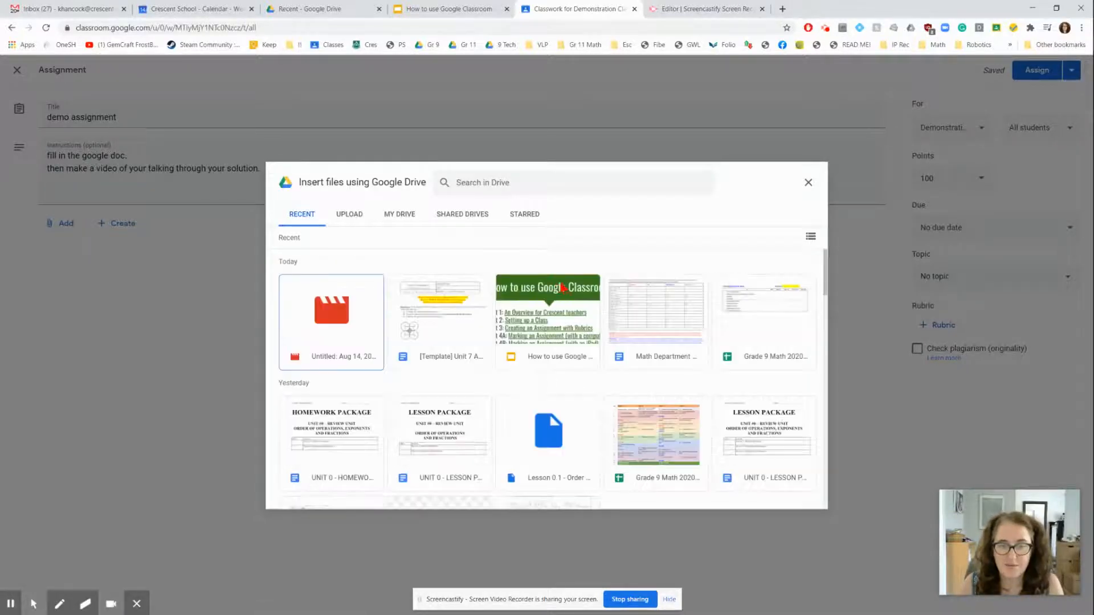
left_click(339, 441)
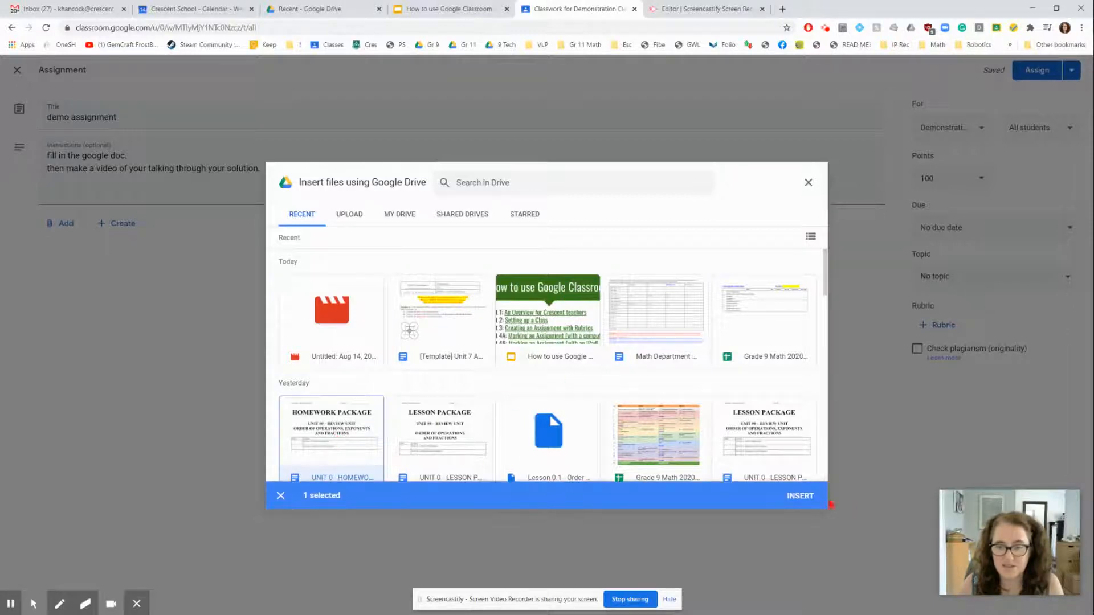
left_click(805, 498)
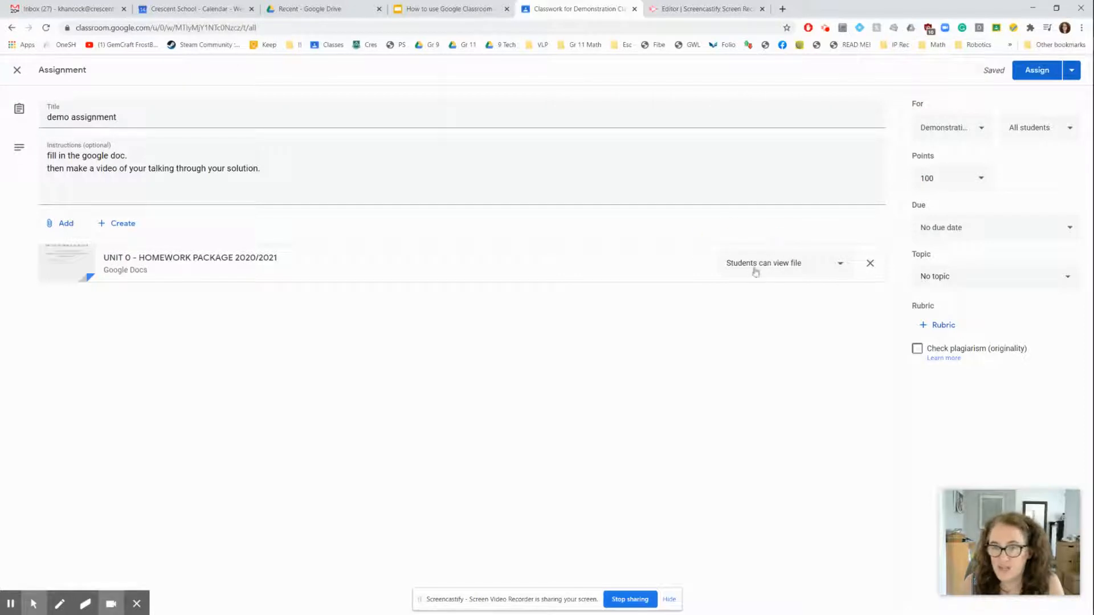
left_click(839, 266)
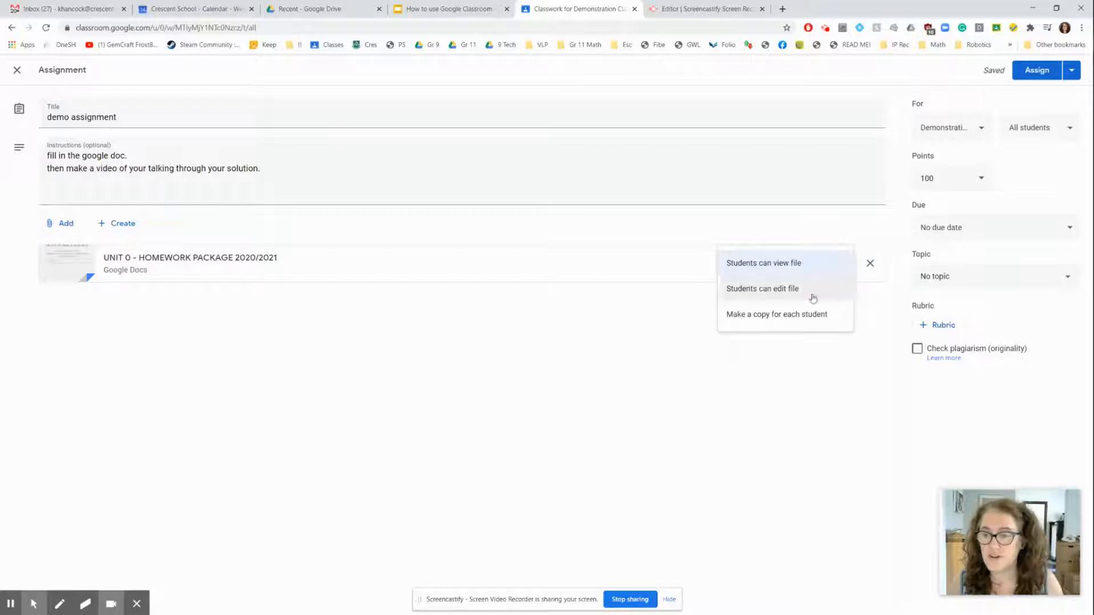
left_click(775, 314)
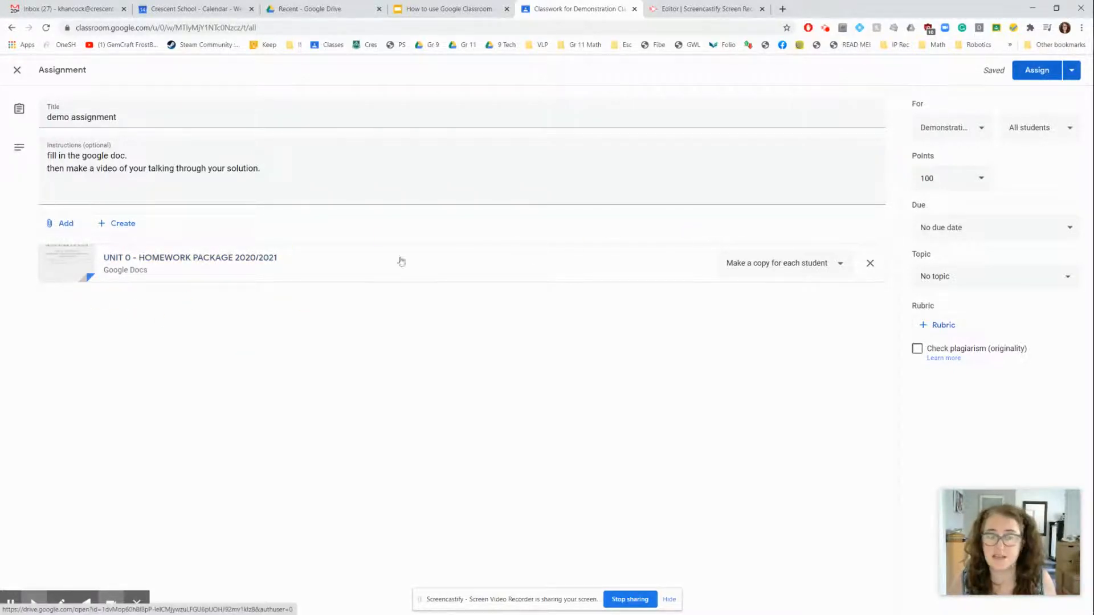
Try adding the Gr 9 Math (RED) and Gr 9 Math (BLUE) classes as recipients, and deselect both again
left_click(984, 128)
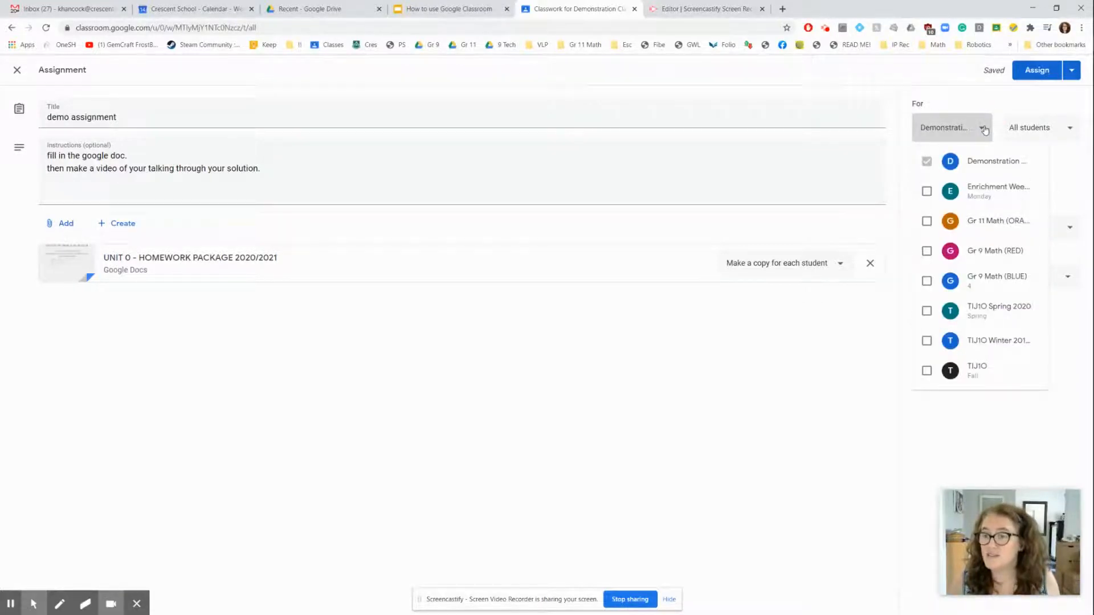
left_click(927, 252)
left_click(929, 283)
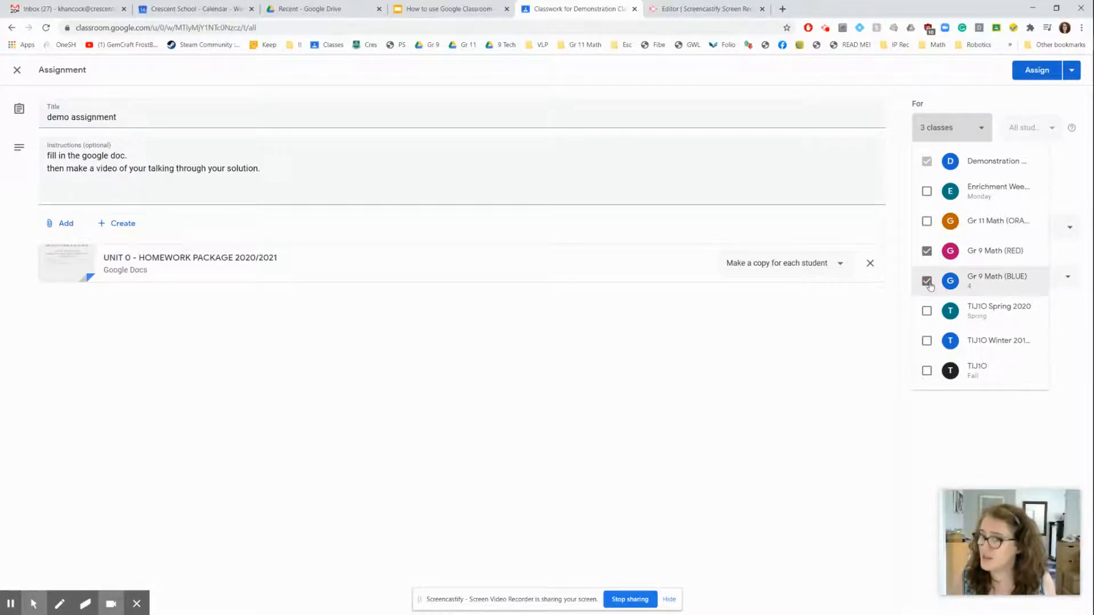
left_click(927, 281)
left_click(927, 252)
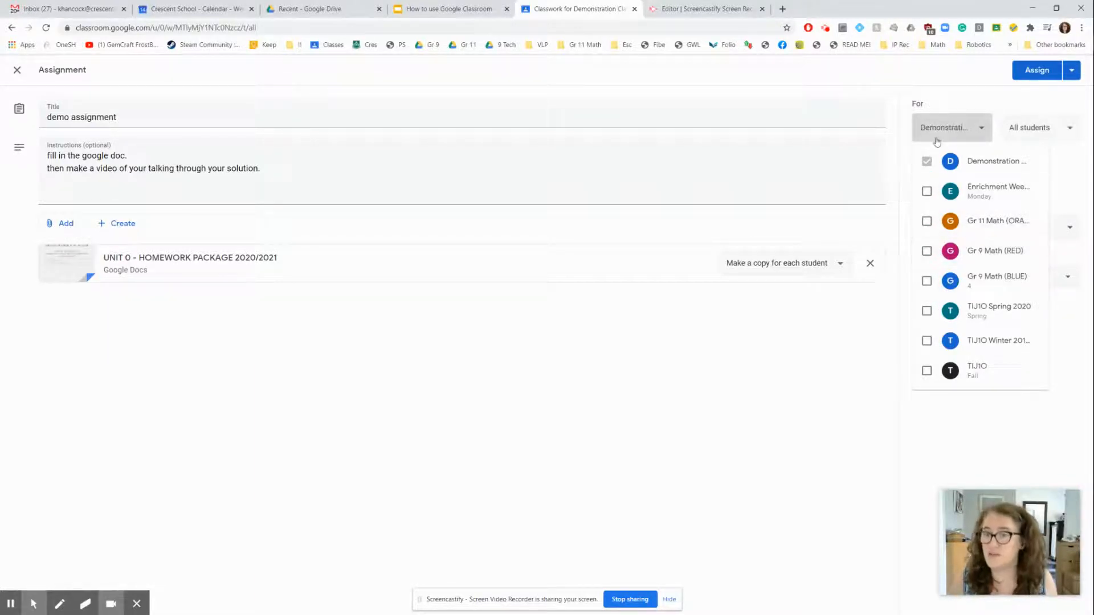
left_click(966, 100)
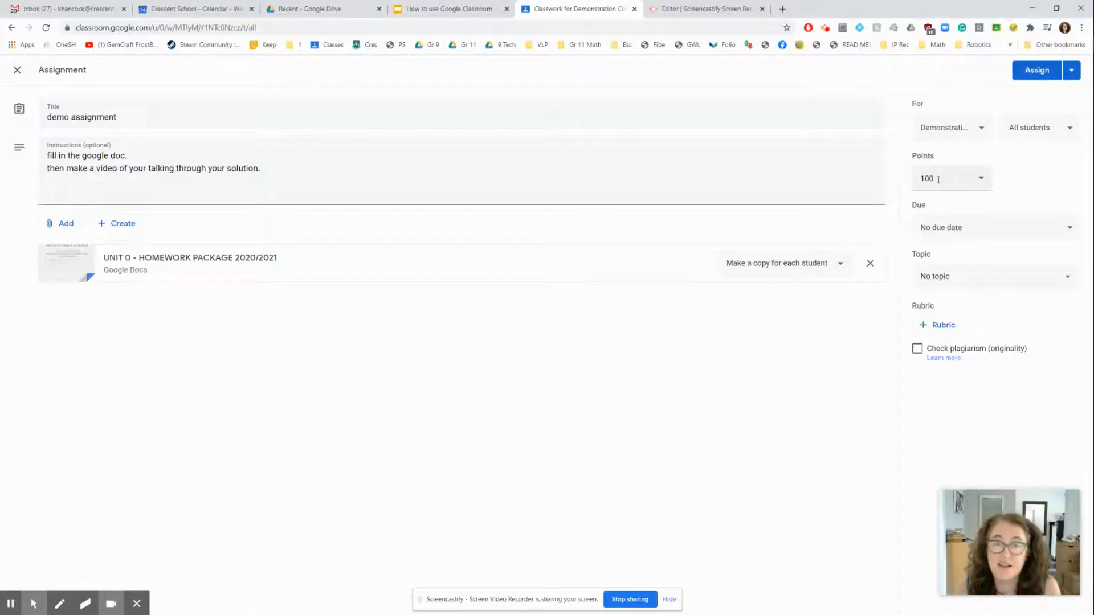
Make the assignment due Aug 17, 2020 at 11:59 PM and assign it to the Unit 1 - Intro to Functions topic
left_click(952, 227)
left_click(964, 272)
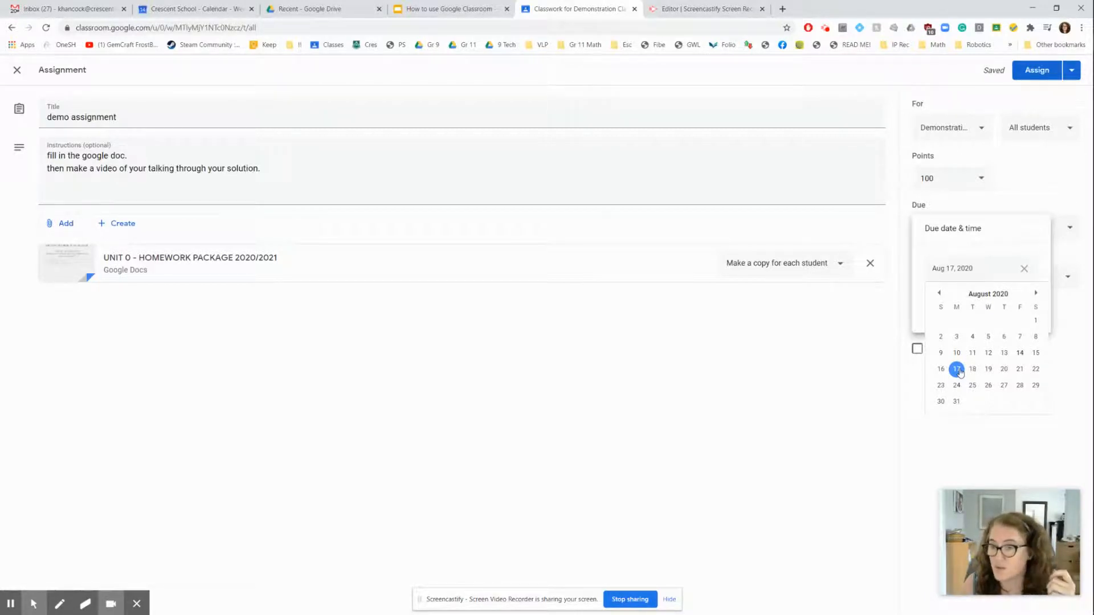
left_click(957, 369)
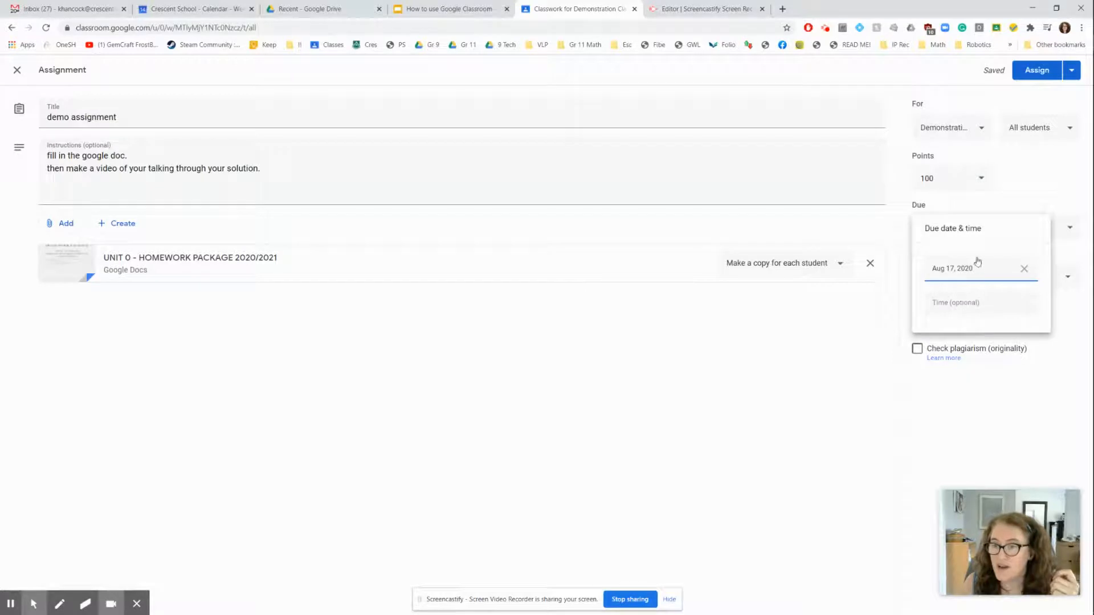
left_click(962, 300)
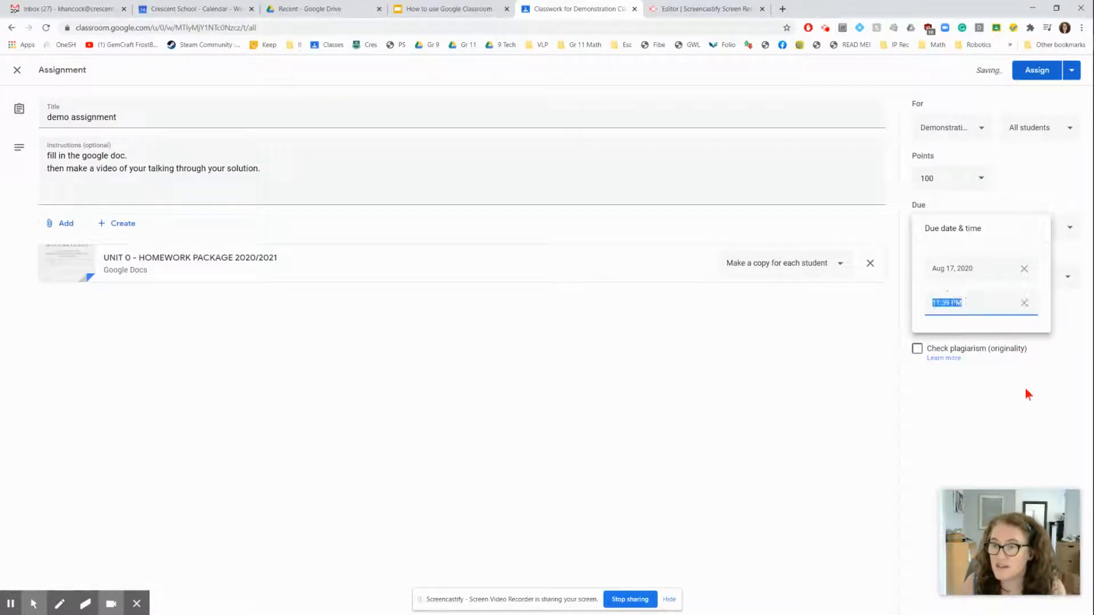
left_click(1023, 412)
left_click(989, 275)
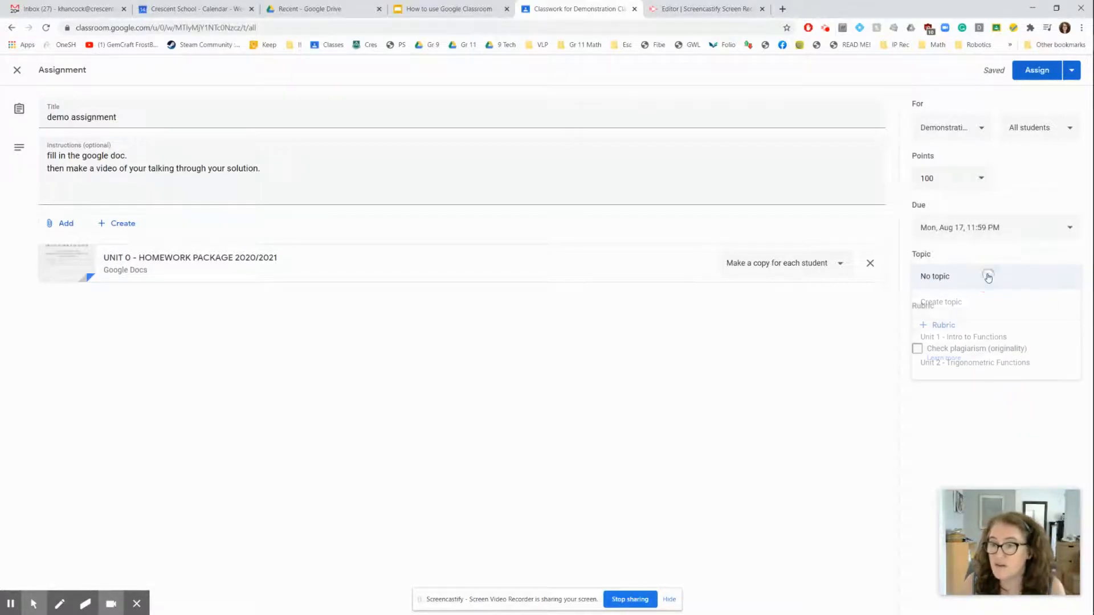
left_click(977, 336)
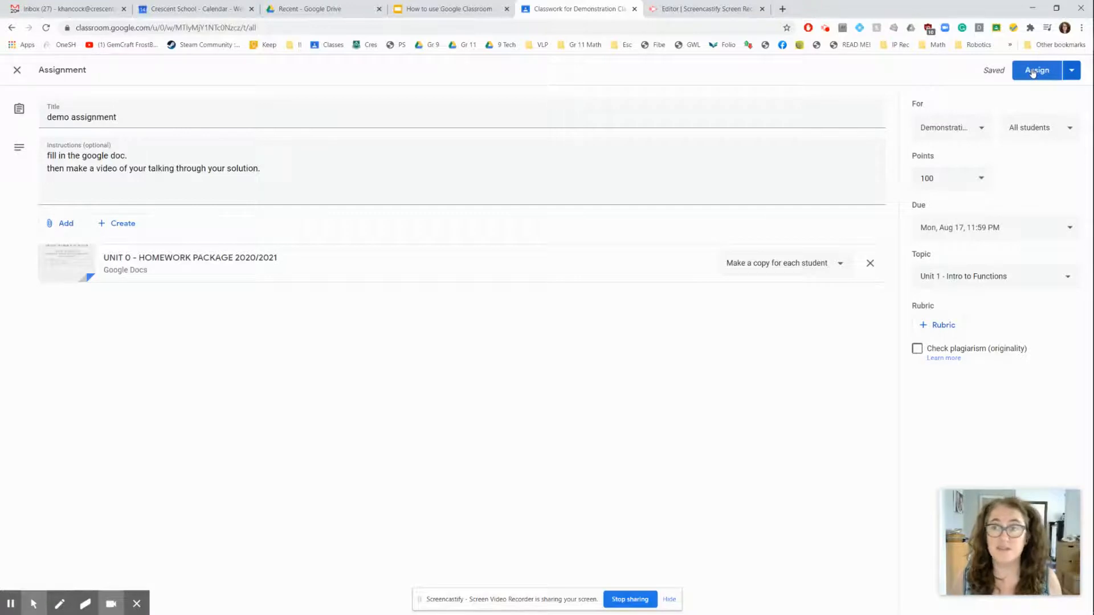
Schedule the demo assignment to be posted on Aug 17, 2020 at 8:00 AM
left_click(1071, 71)
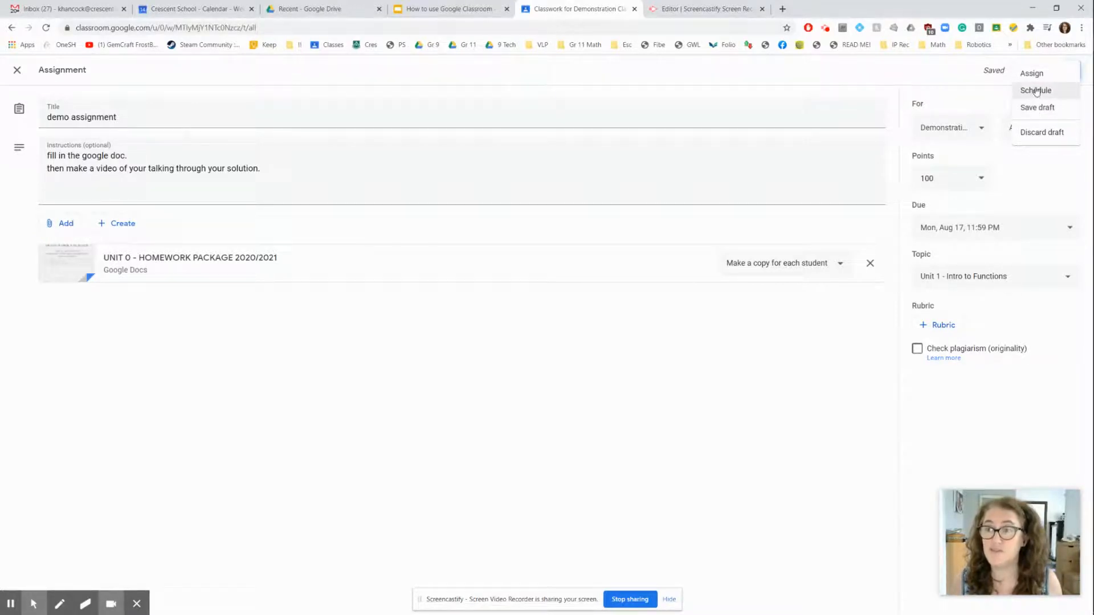
left_click(1036, 91)
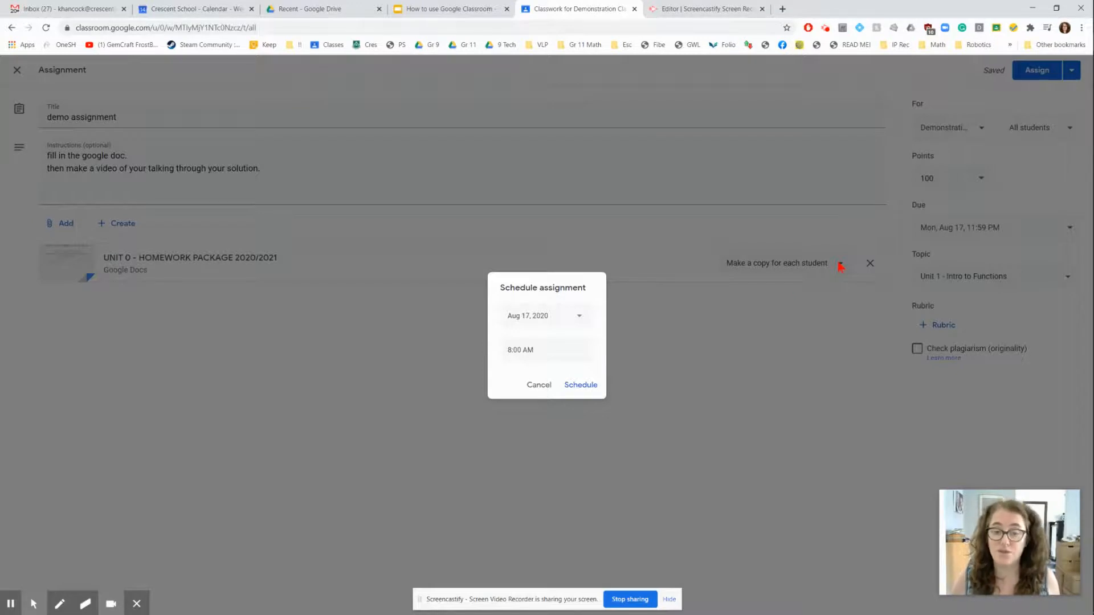
left_click(580, 385)
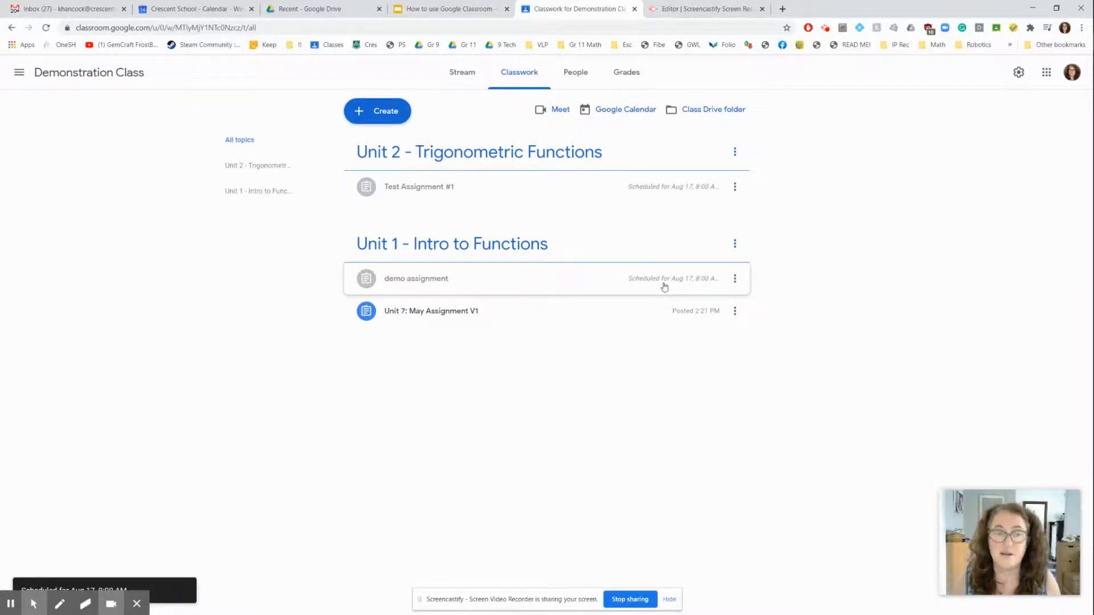
Switch to the TIJ1O Spring 2020 class and view the May Assignment's student work and instructions
left_click(17, 74)
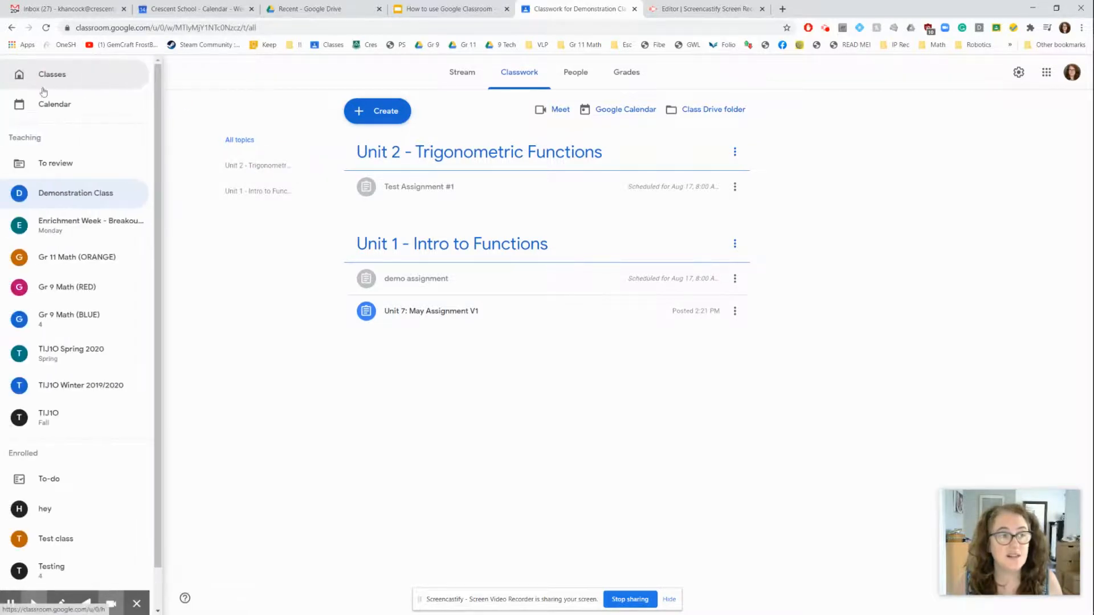
left_click(59, 346)
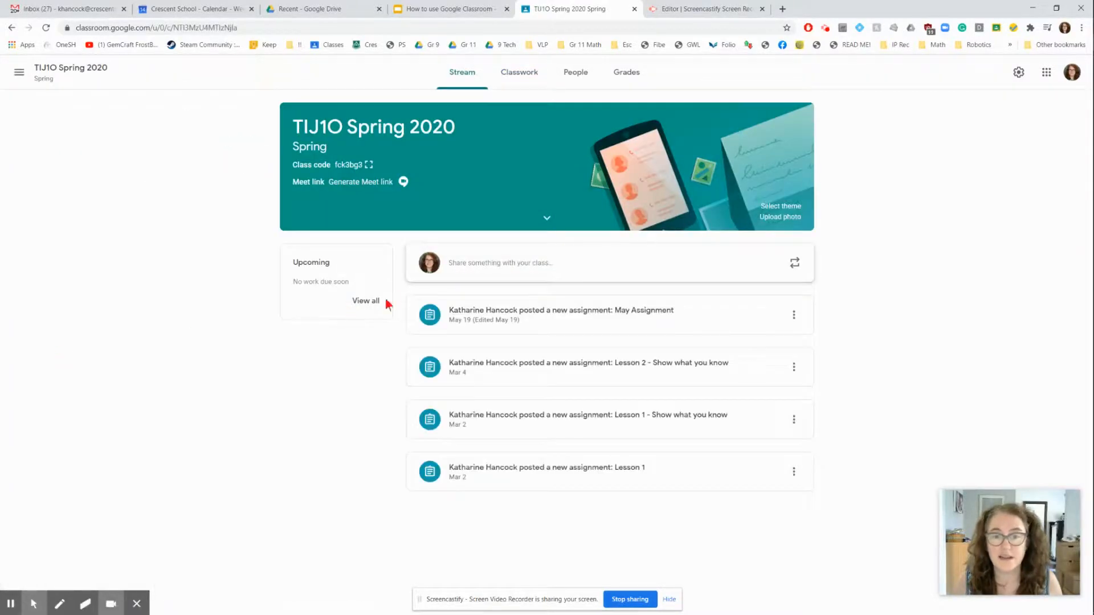
left_click(665, 319)
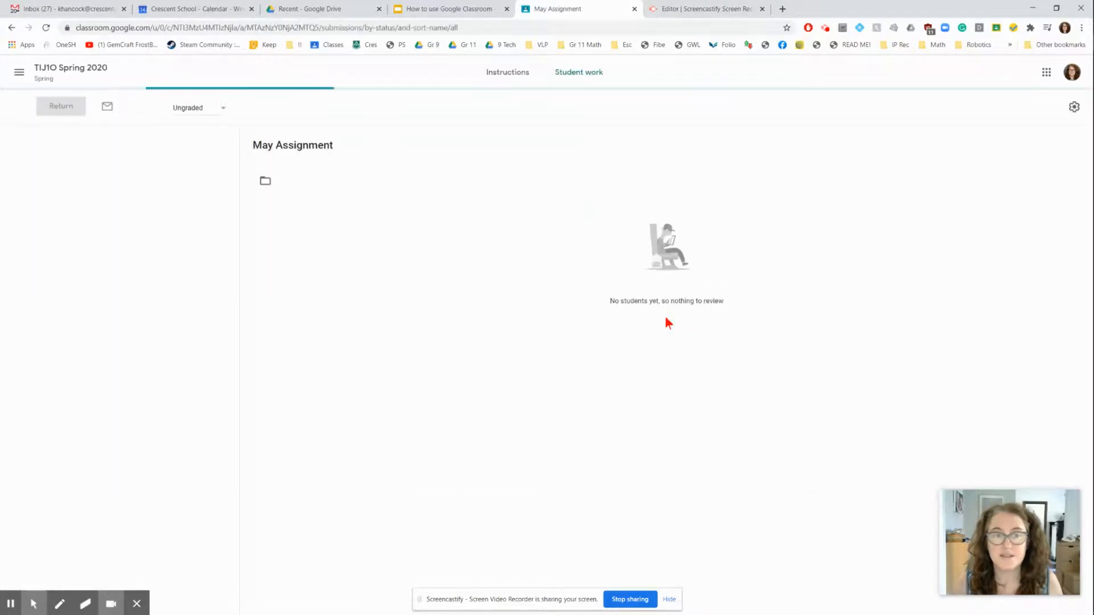
left_click(505, 79)
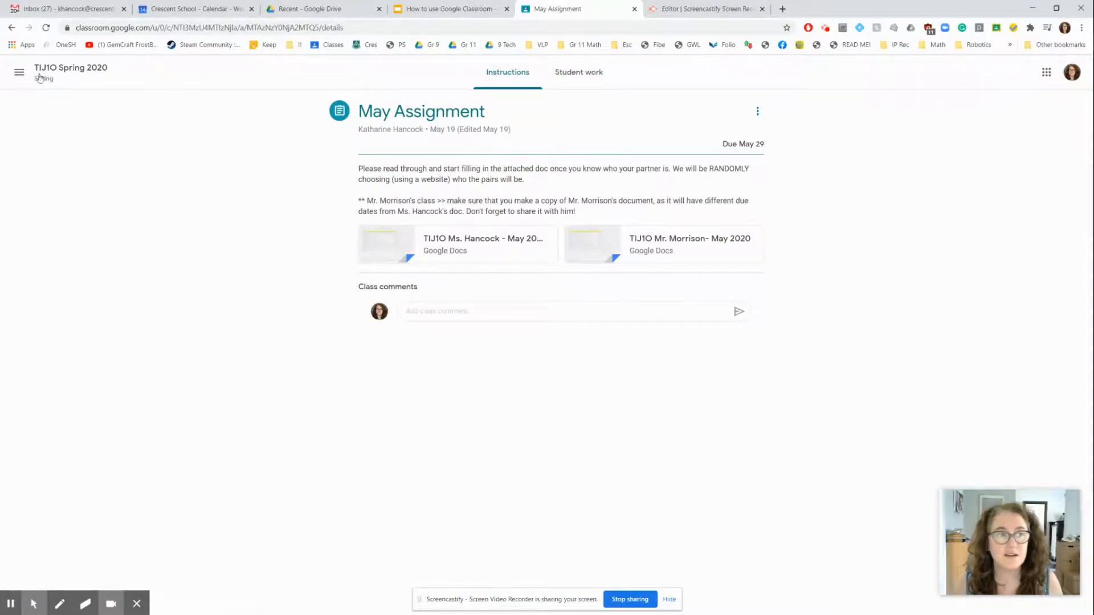
Expand May Assignment in the class's classwork, examine its attachment permissions in the assignment editor, and leave without saving
left_click(53, 72)
left_click(522, 75)
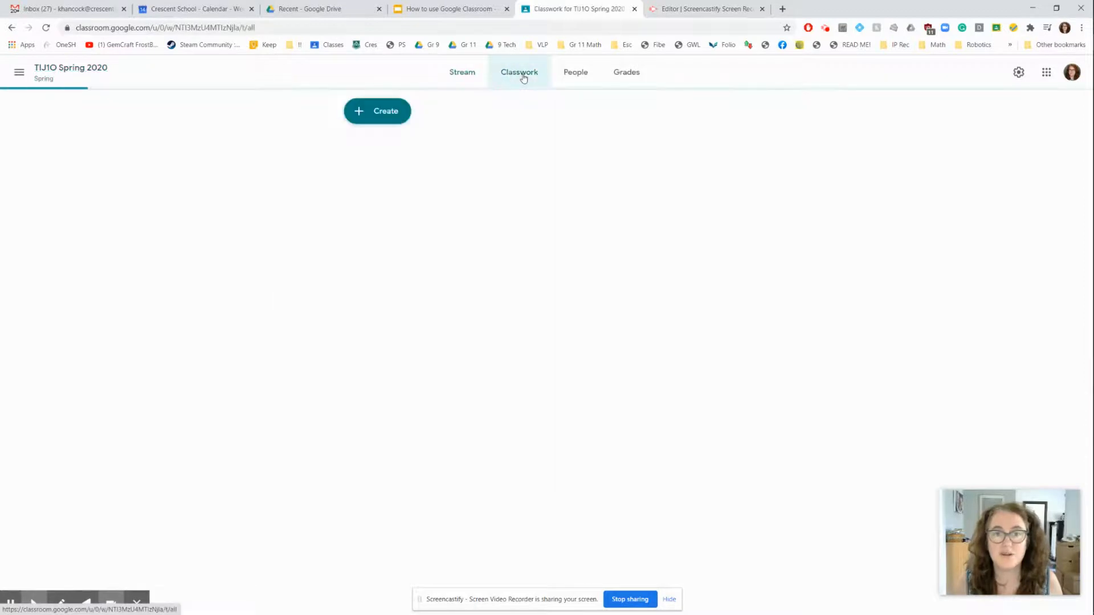
left_click(414, 150)
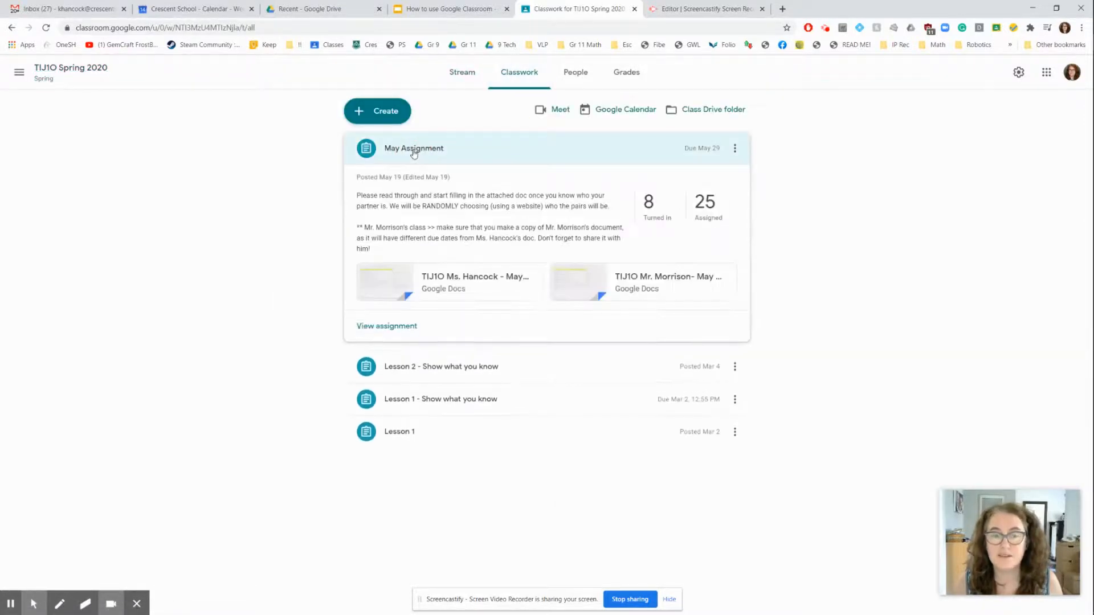
left_click(735, 149)
left_click(707, 172)
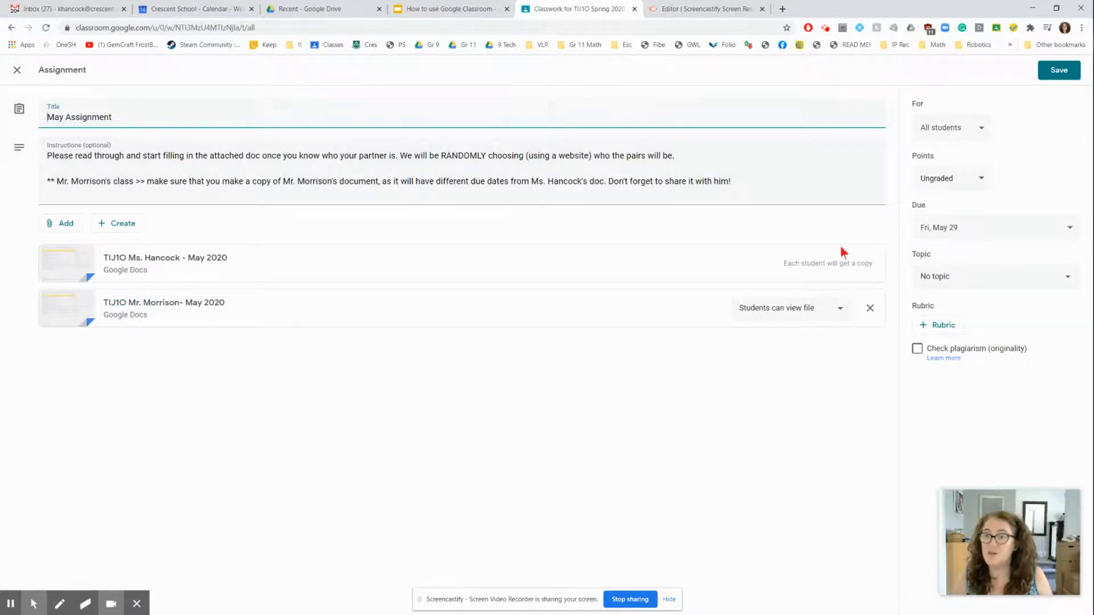
left_click(16, 72)
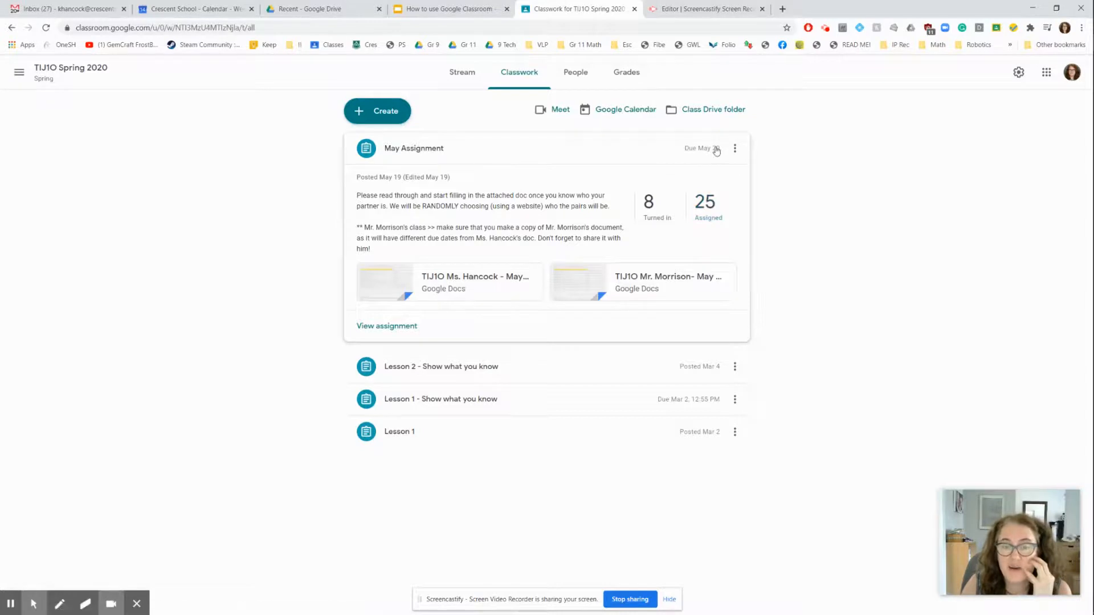
Open the turned-in work of May Assignment and look through the submission status of the students
left_click(652, 210)
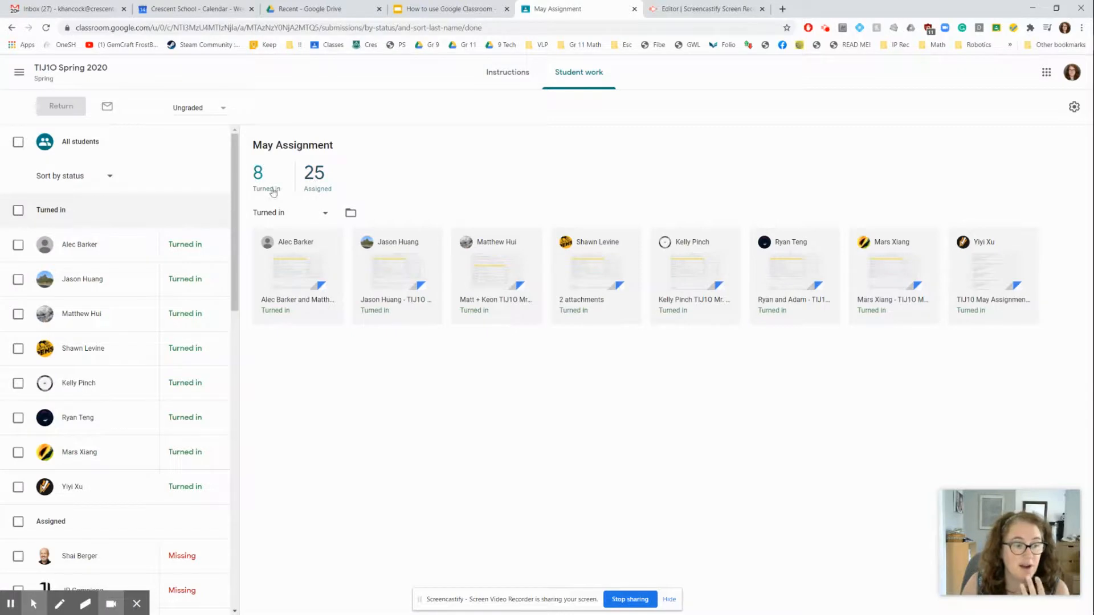
left_click_drag(234, 213, 236, 389)
scroll(236, 389, "up", 5)
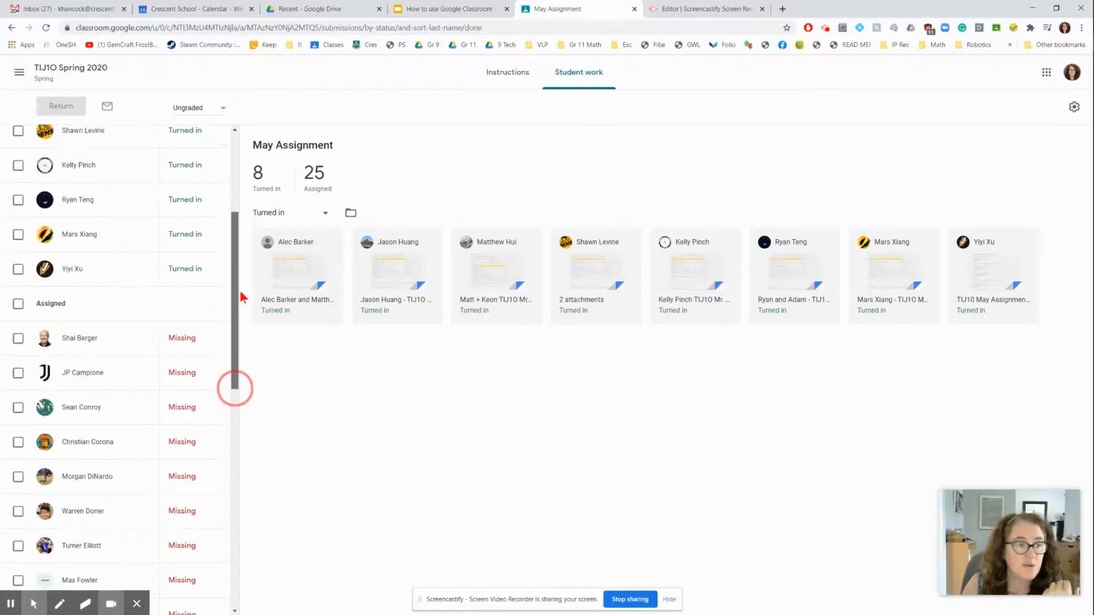
Start an email to all students in the Assigned group, discard it, and return to the class's classwork
left_click(18, 305)
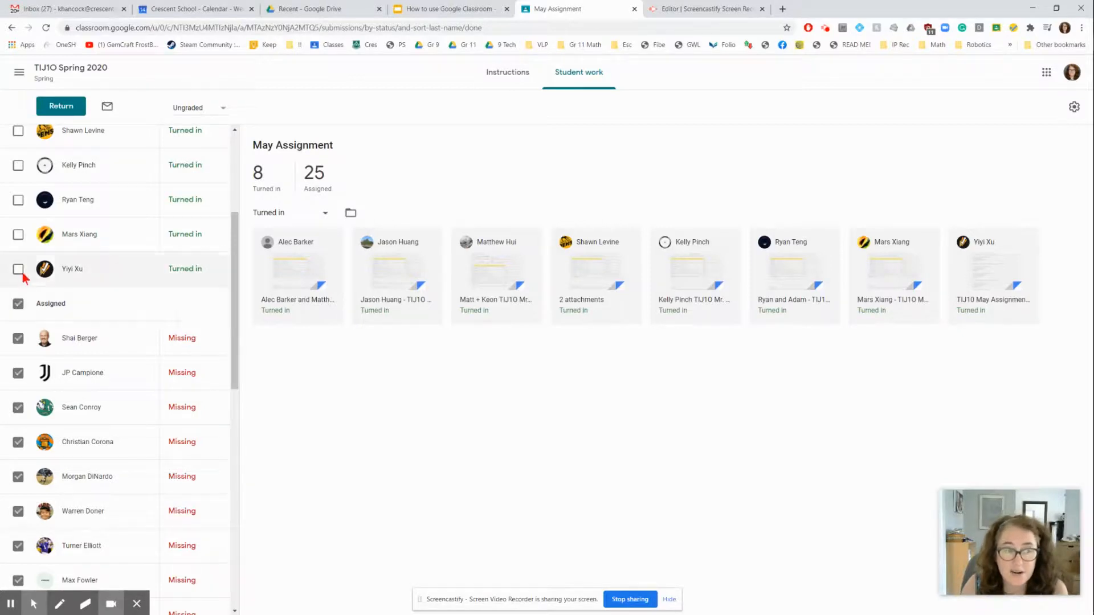
left_click(107, 107)
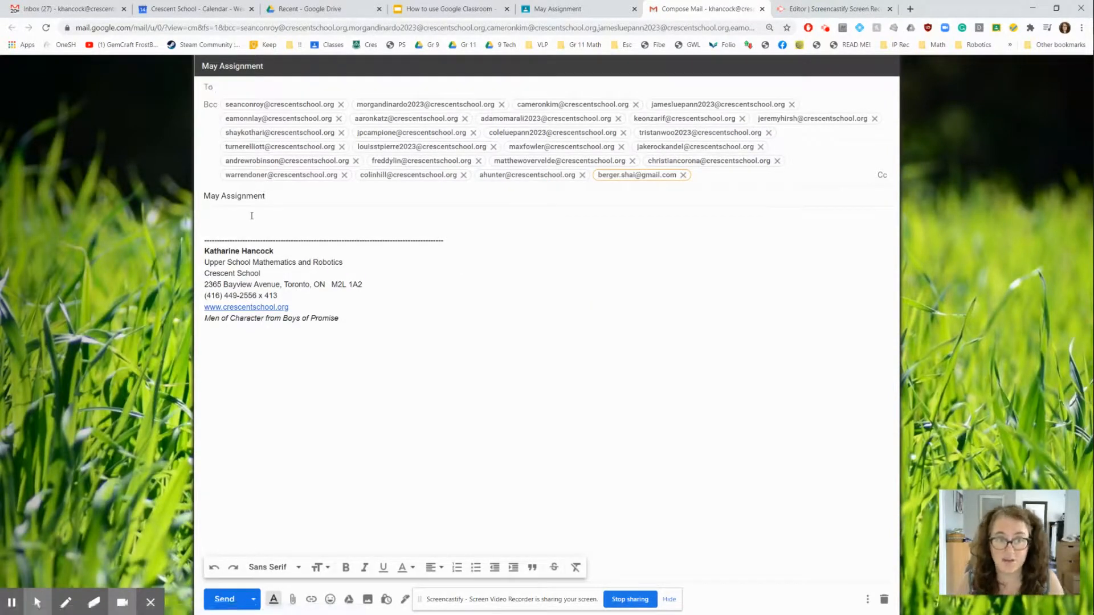
left_click(883, 599)
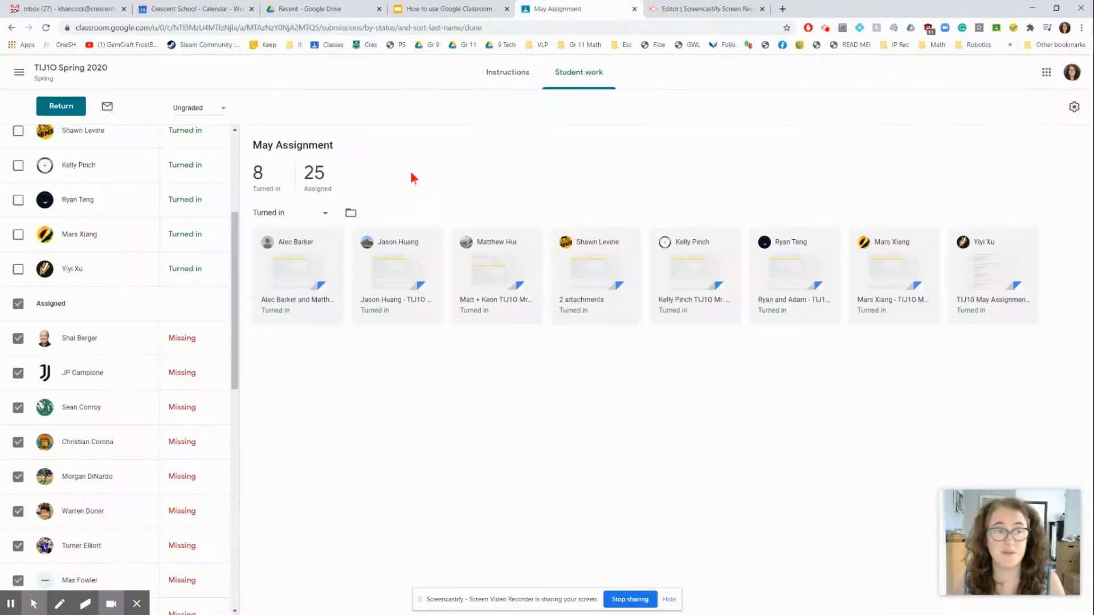
left_click(12, 28)
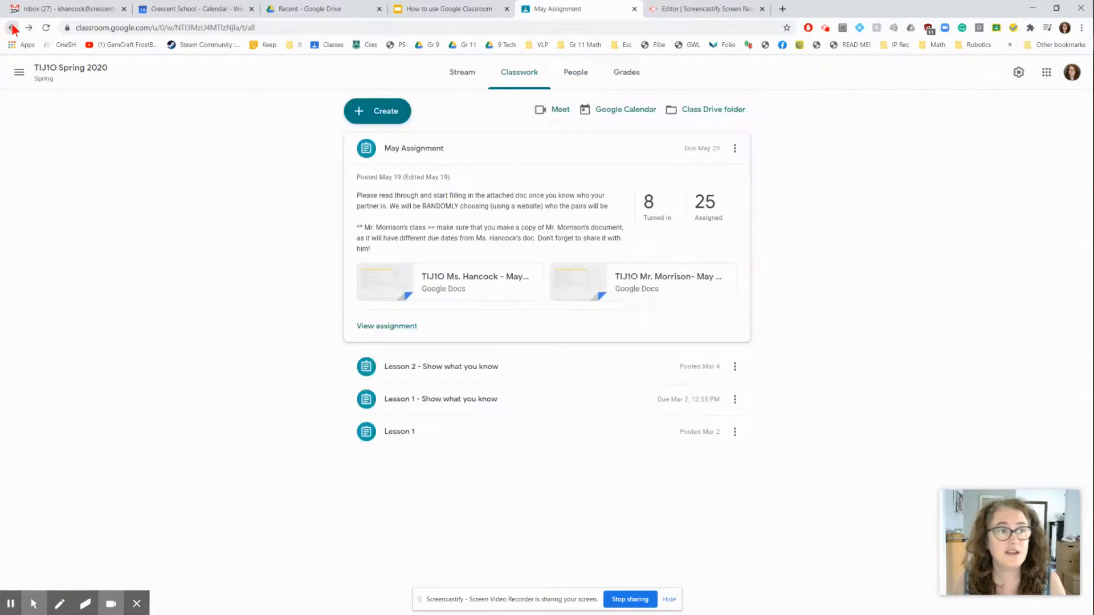
Open May Assignment for editing and exclude six consecutive students in the middle of the roster from its recipients
left_click(735, 149)
left_click(717, 172)
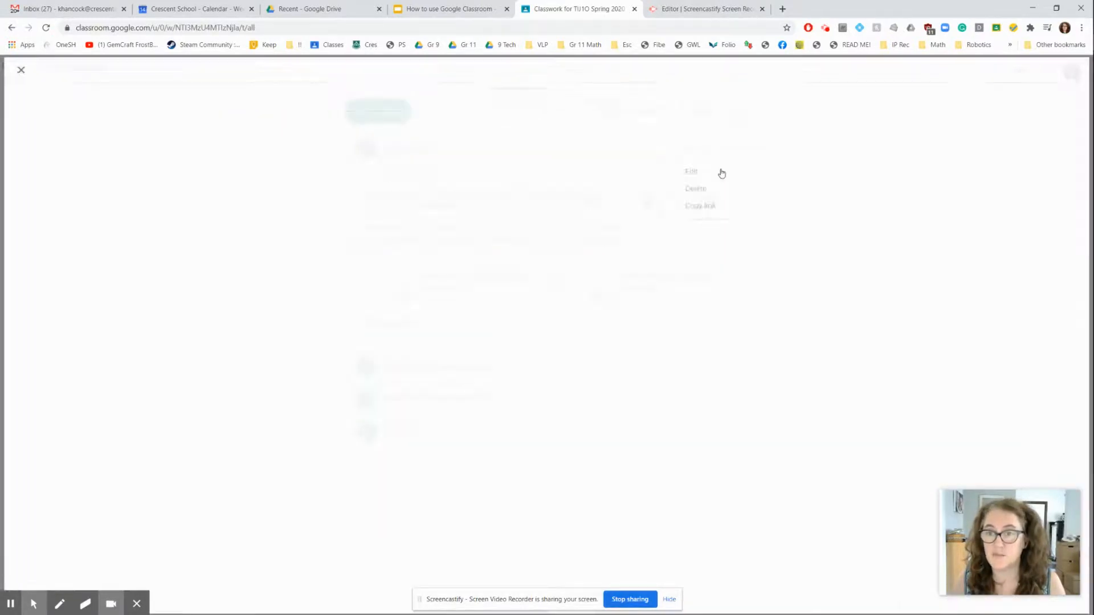
left_click(984, 130)
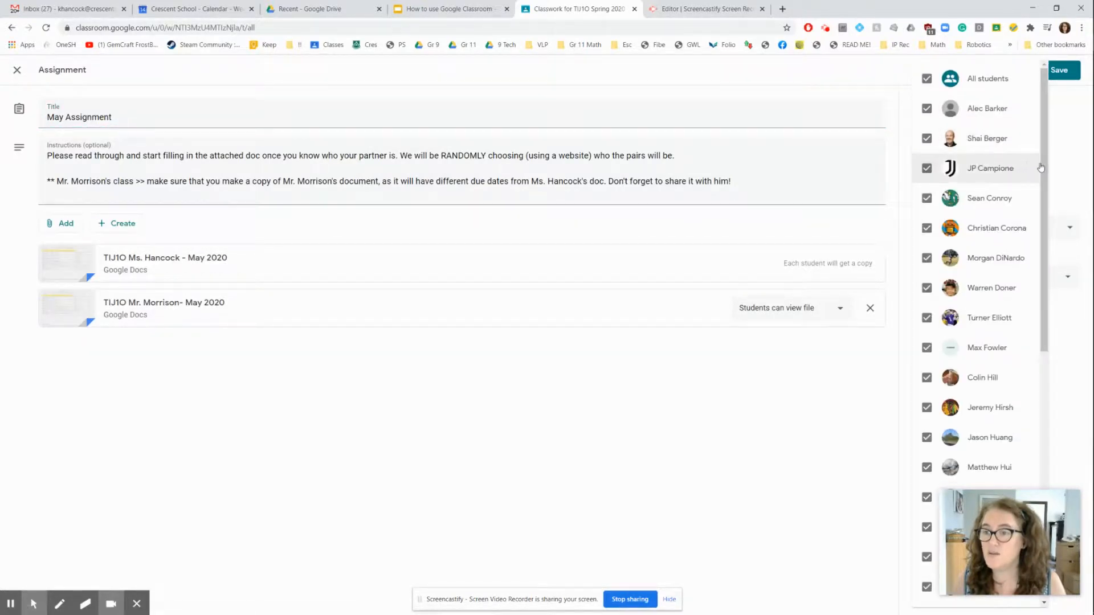
scroll(1041, 164, "down", 3)
left_click(928, 229)
left_click(927, 259)
left_click(928, 290)
left_click(927, 319)
left_click(928, 350)
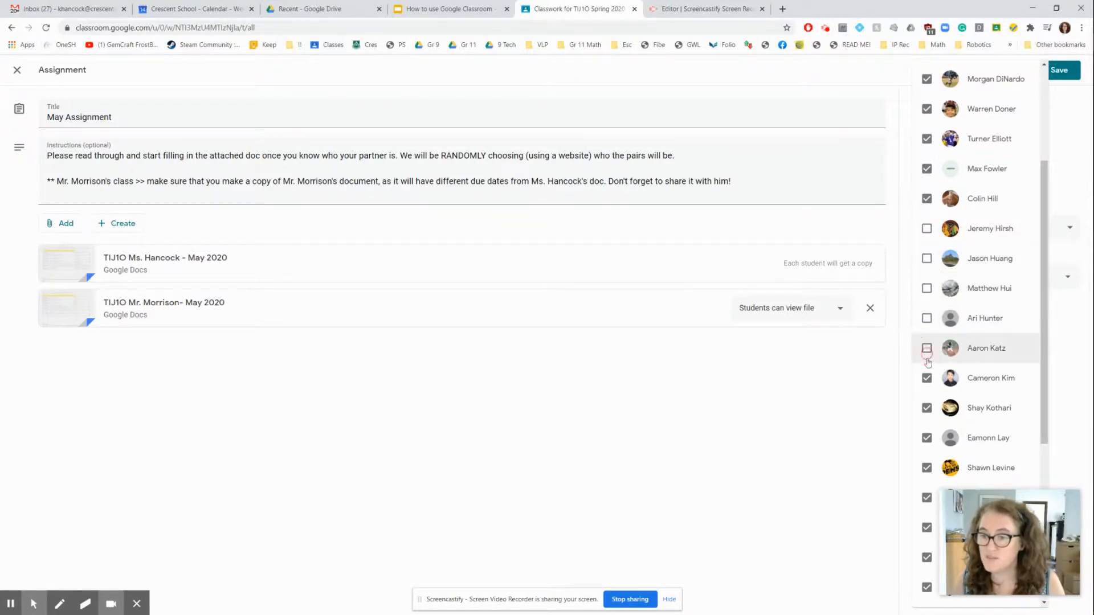
left_click(927, 379)
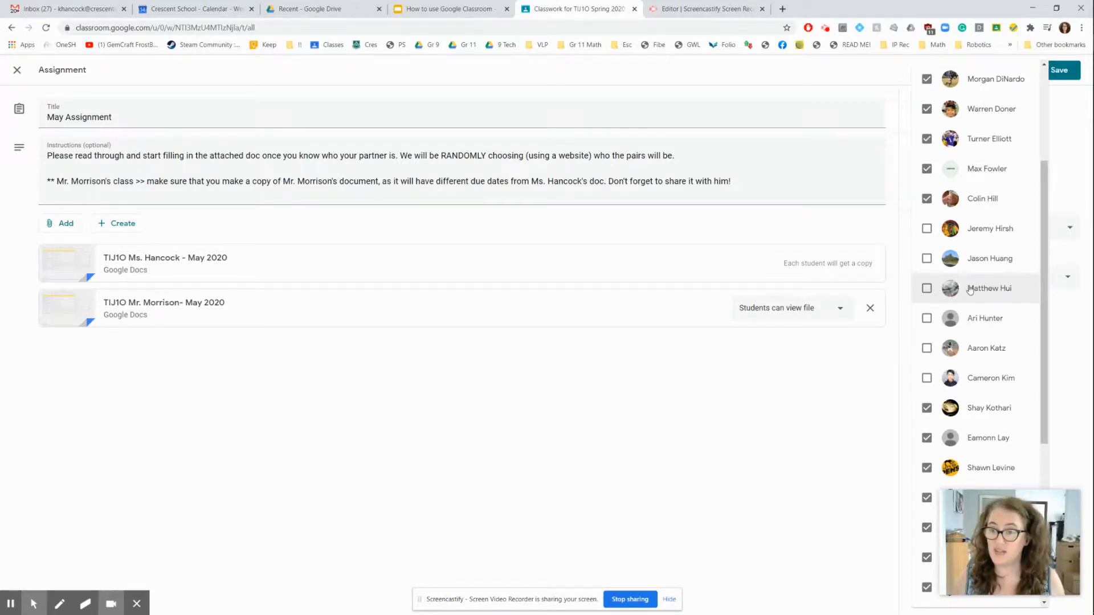
Exclude three more students further down the roster and leave the assignment editor without saving
left_click_drag(1045, 220, 1043, 347)
left_click(927, 336)
left_click(926, 366)
left_click(926, 395)
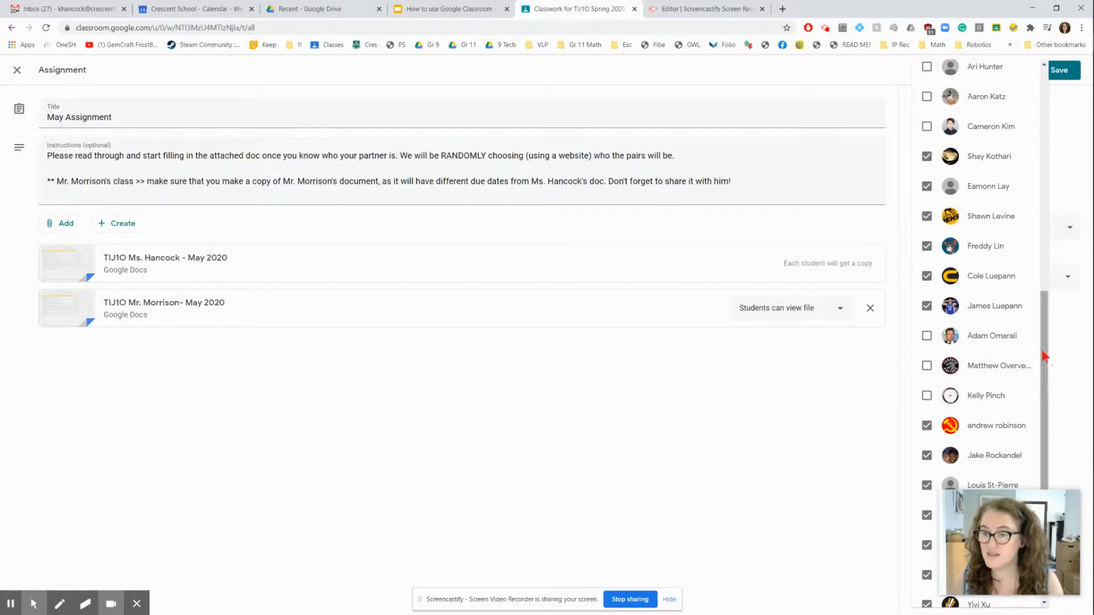
left_click_drag(1044, 356, 1036, 440)
left_click_drag(1035, 380, 1074, 122)
left_click(1075, 121)
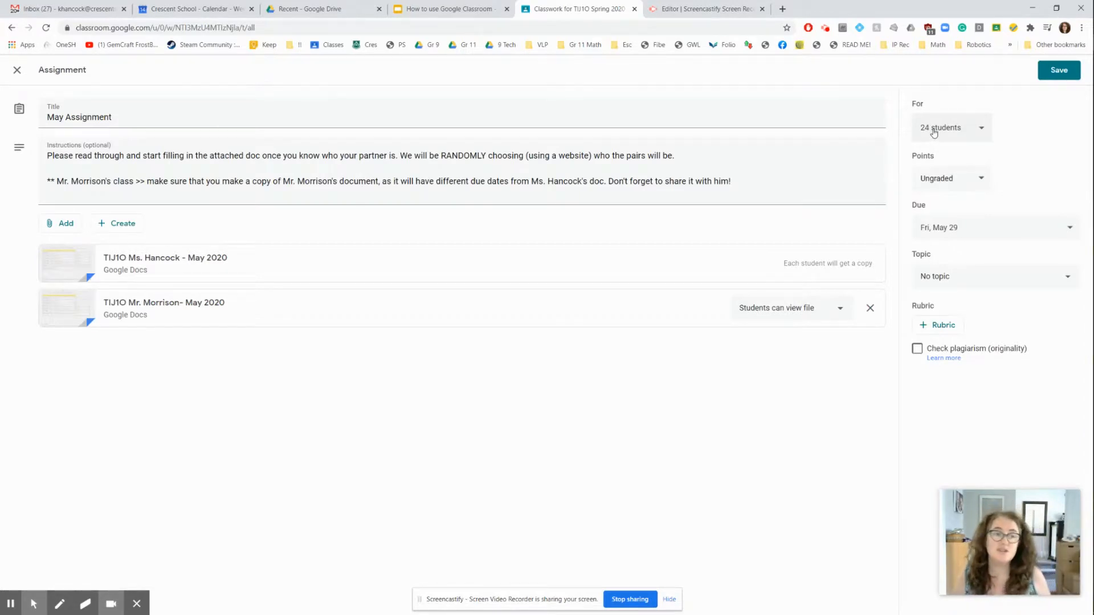
left_click(18, 69)
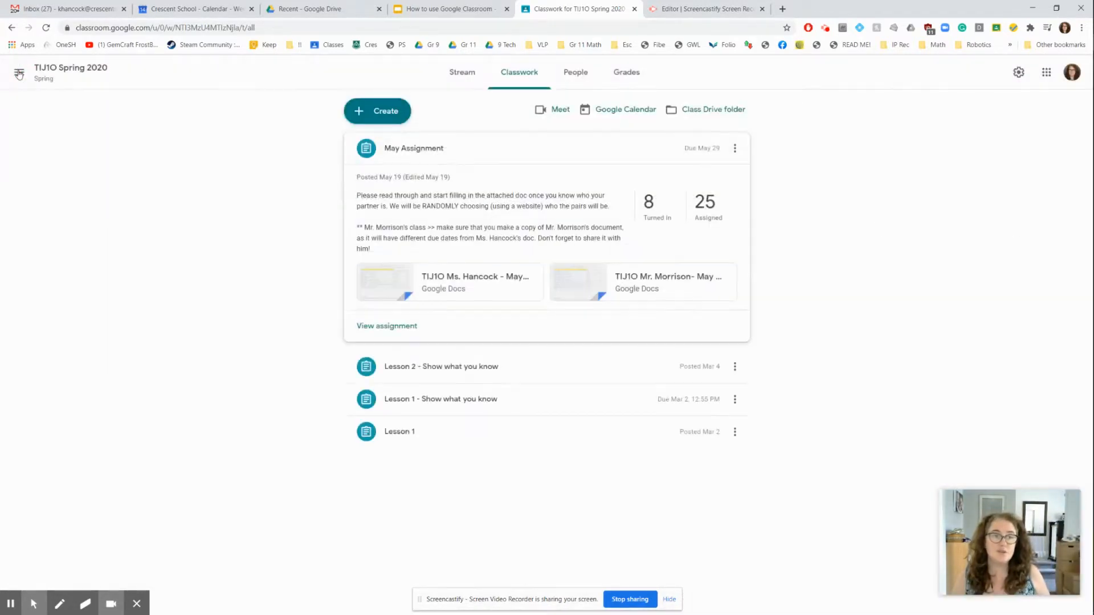
Switch to the Gr 9 Math (RED) class, view the student work for Unit 7: May Assignment V1, and return to the stream
left_click(19, 72)
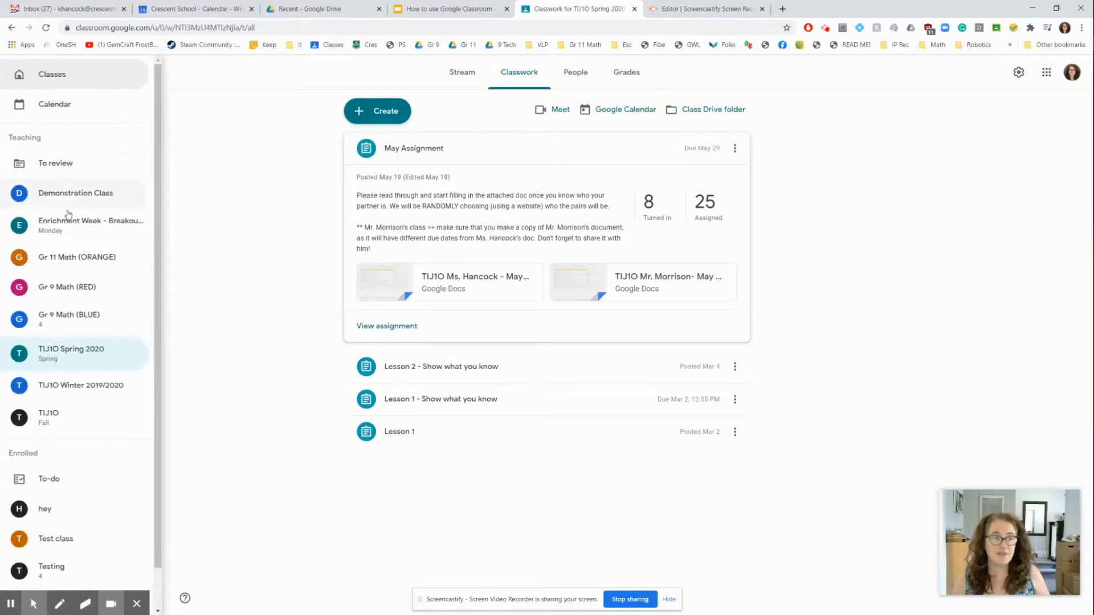
left_click(75, 285)
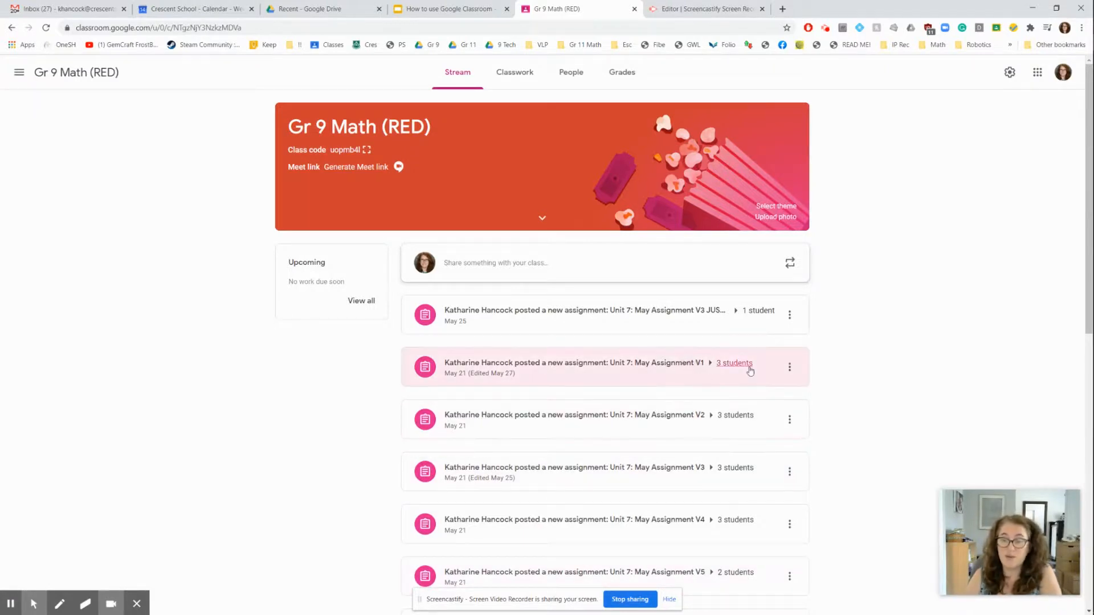
left_click(666, 367)
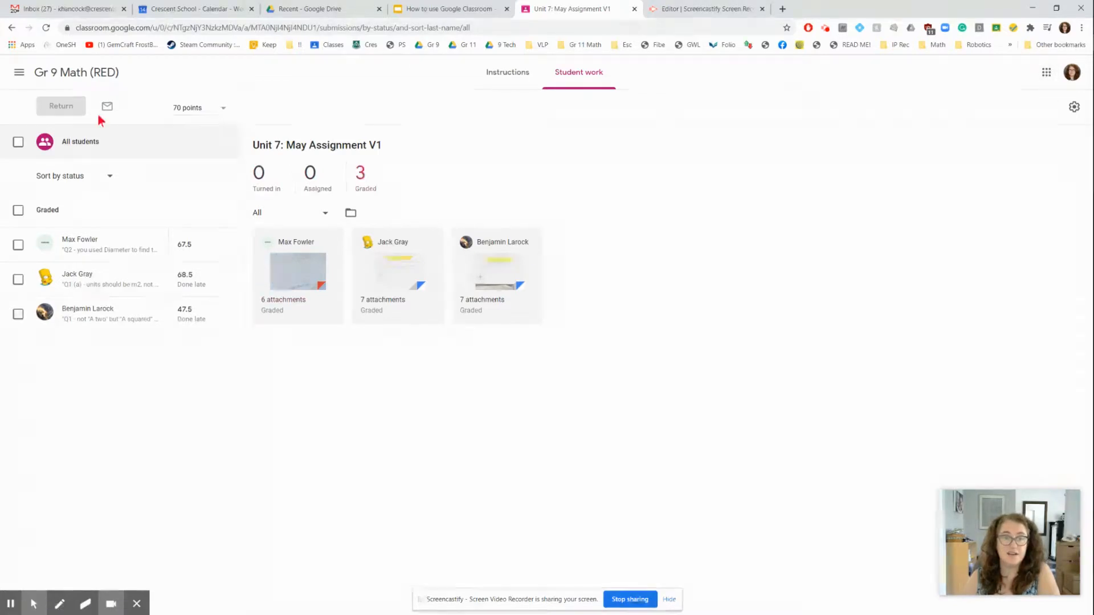
left_click(11, 28)
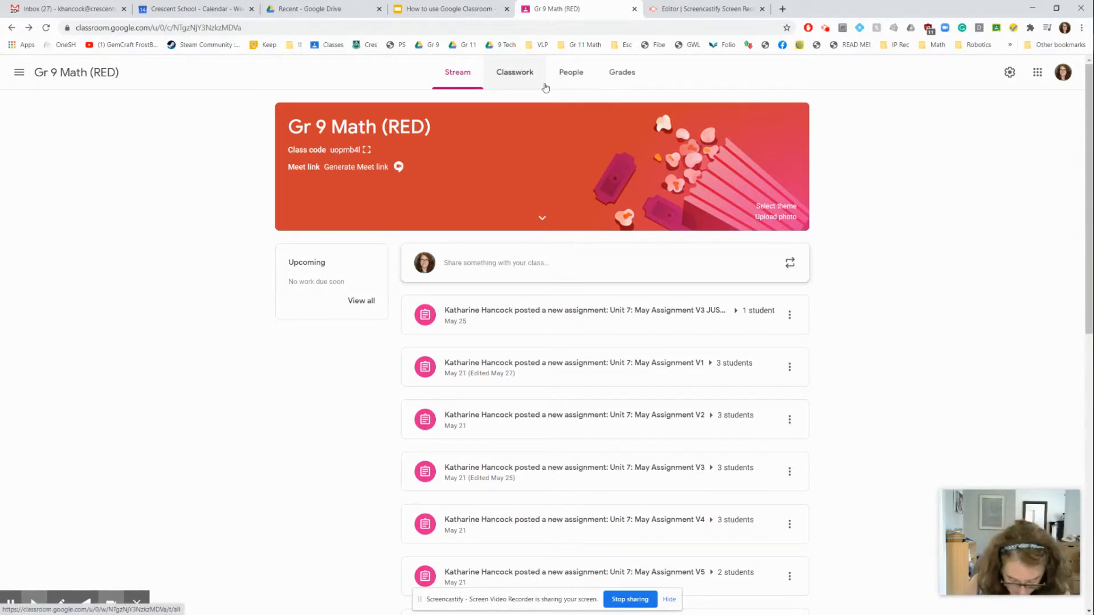
Switch to the Demonstration Class and show its classwork
left_click(19, 73)
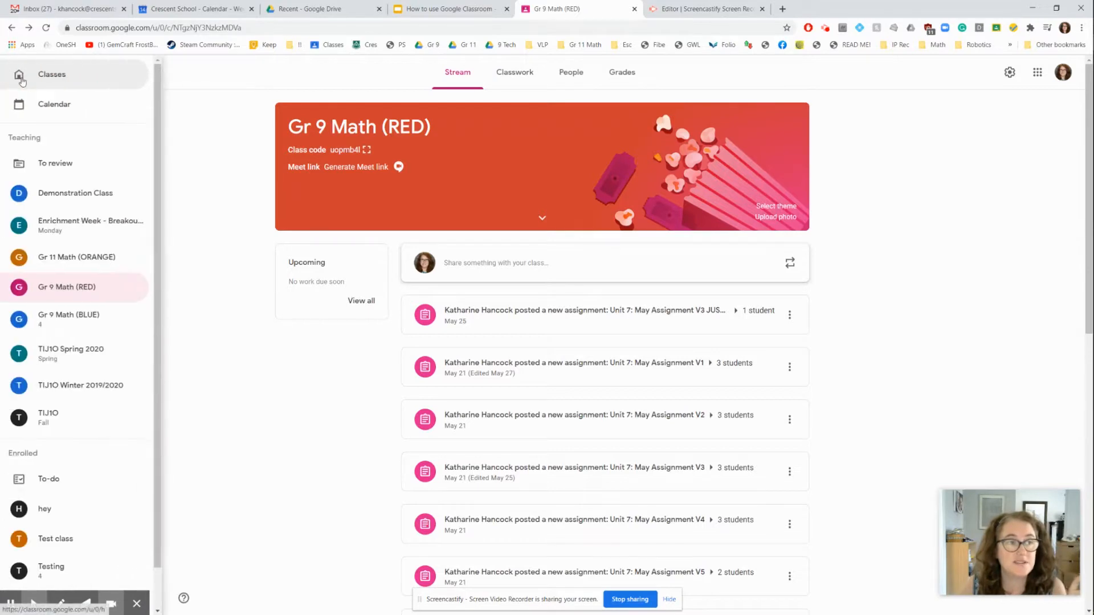
left_click(43, 192)
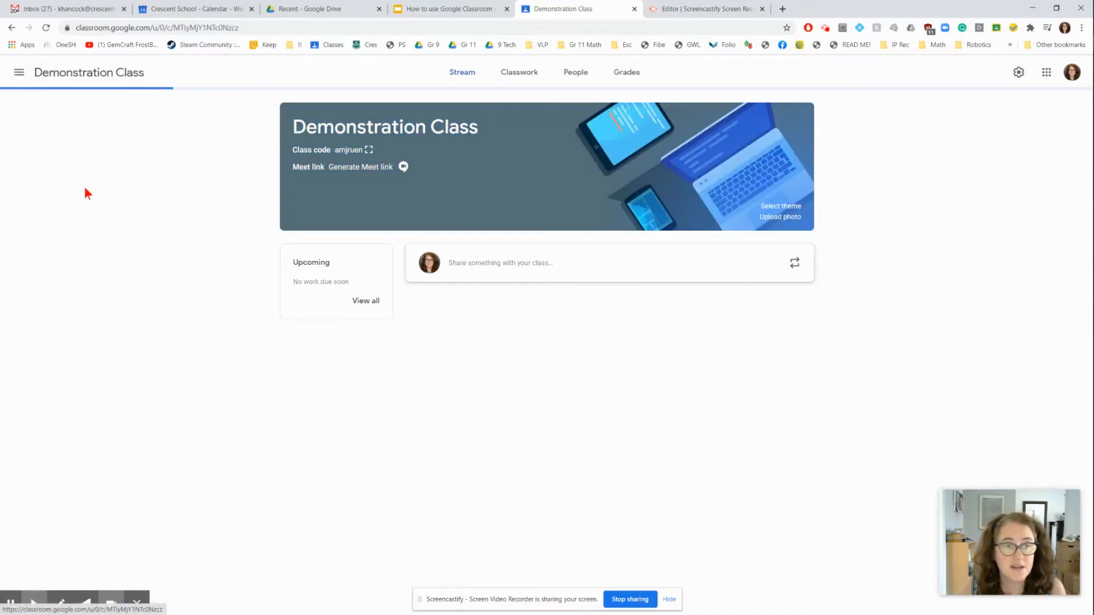
left_click(520, 73)
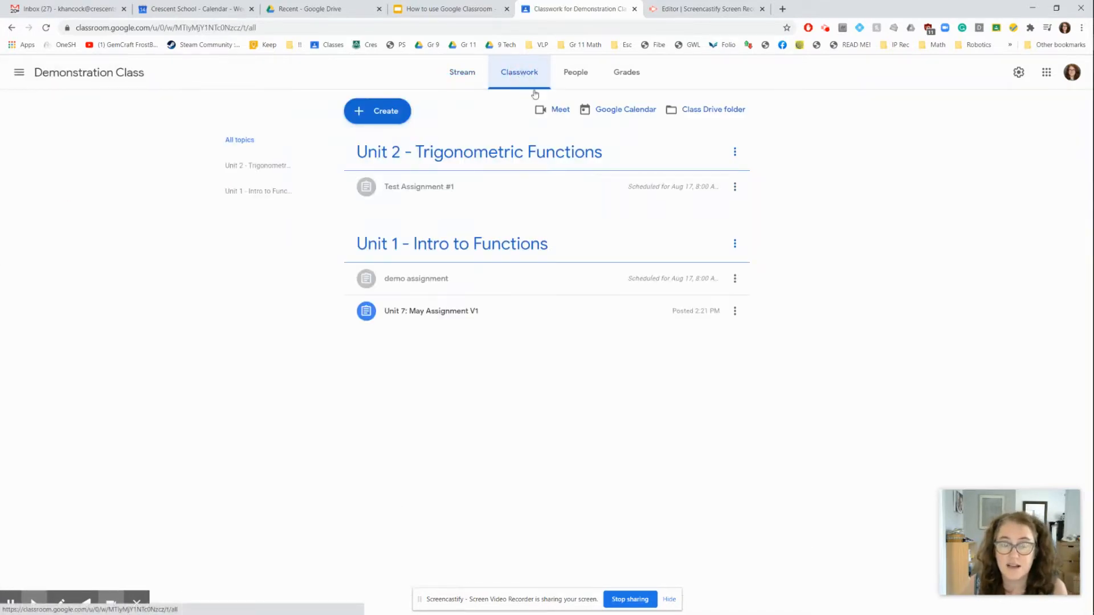
Reuse the 8.6 Quiz post from the archived Functions 3 class as a new assignment
left_click(387, 116)
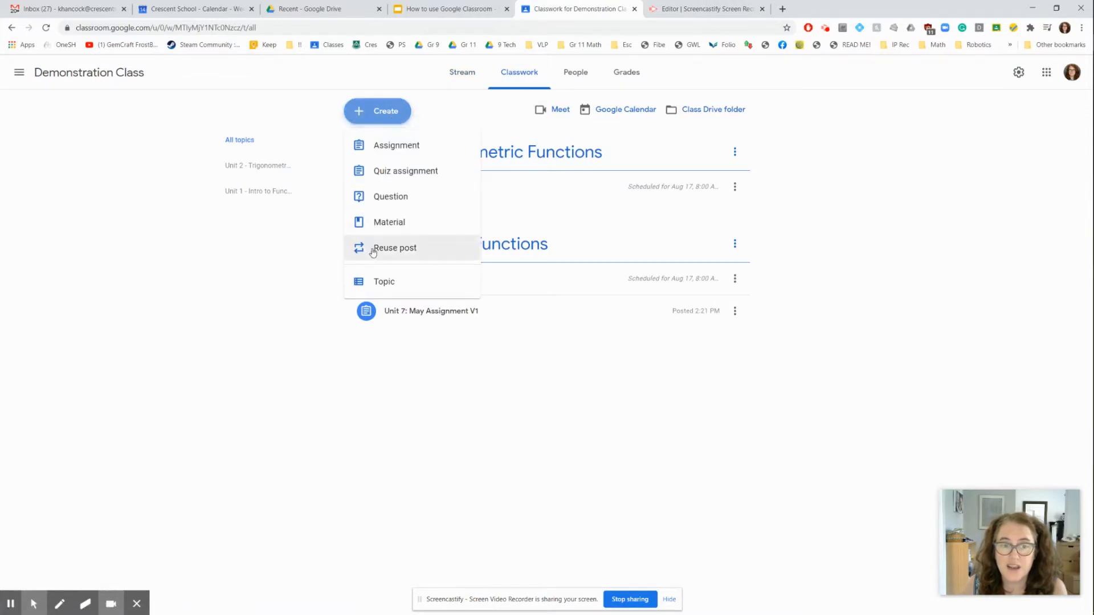
left_click(387, 249)
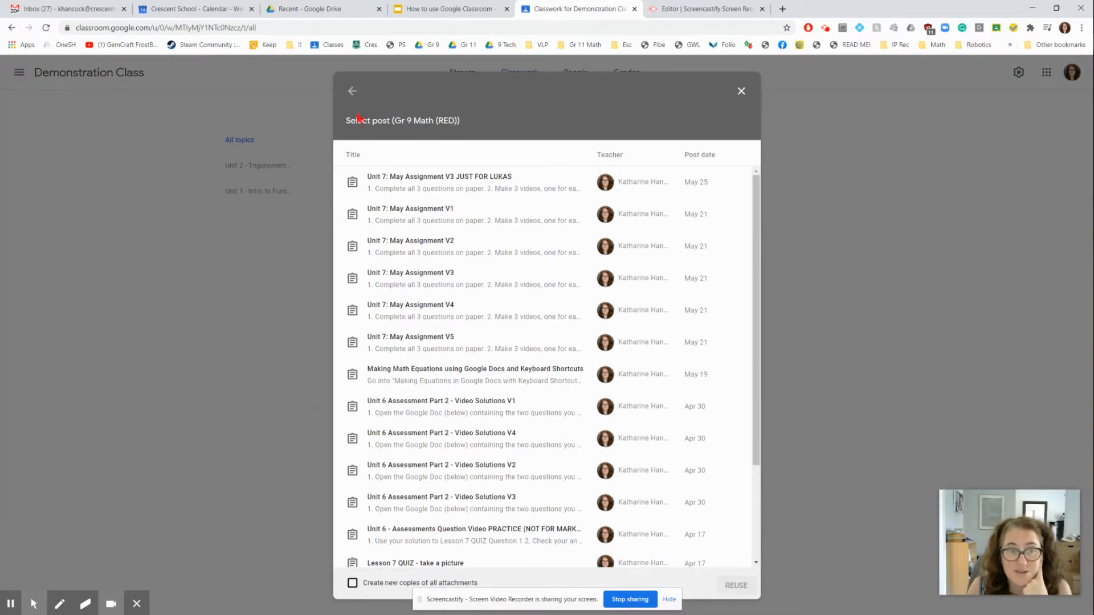
left_click(353, 91)
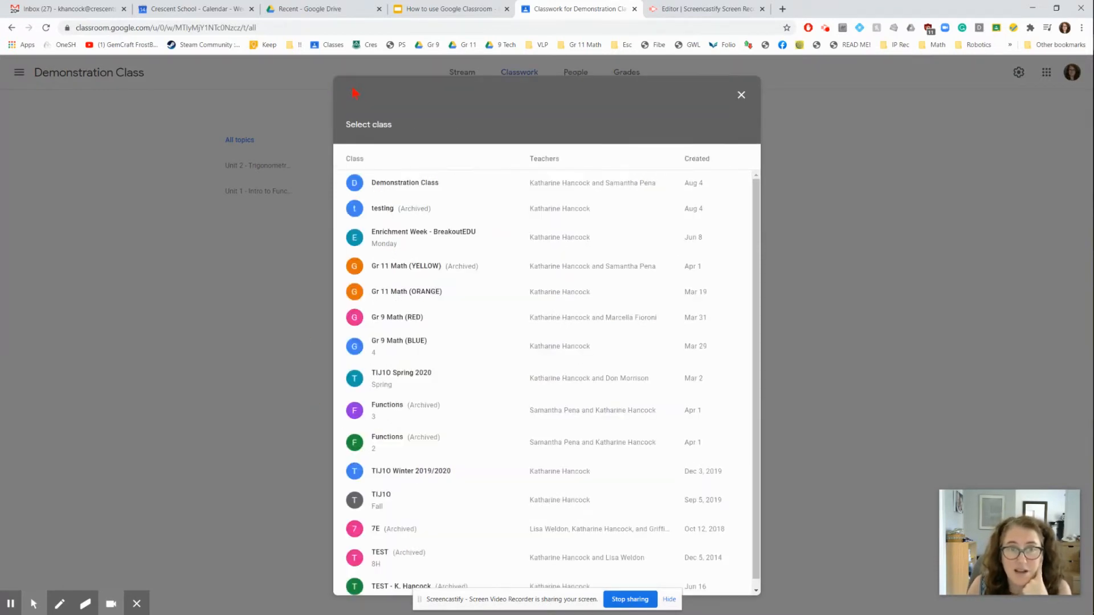
left_click(388, 409)
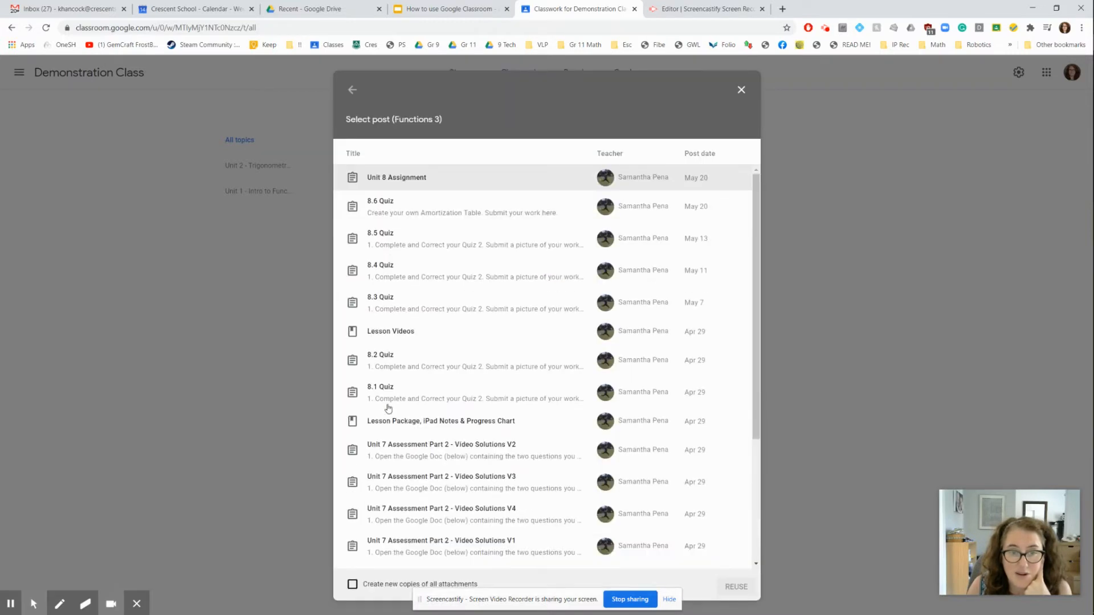
left_click(433, 214)
left_click(737, 587)
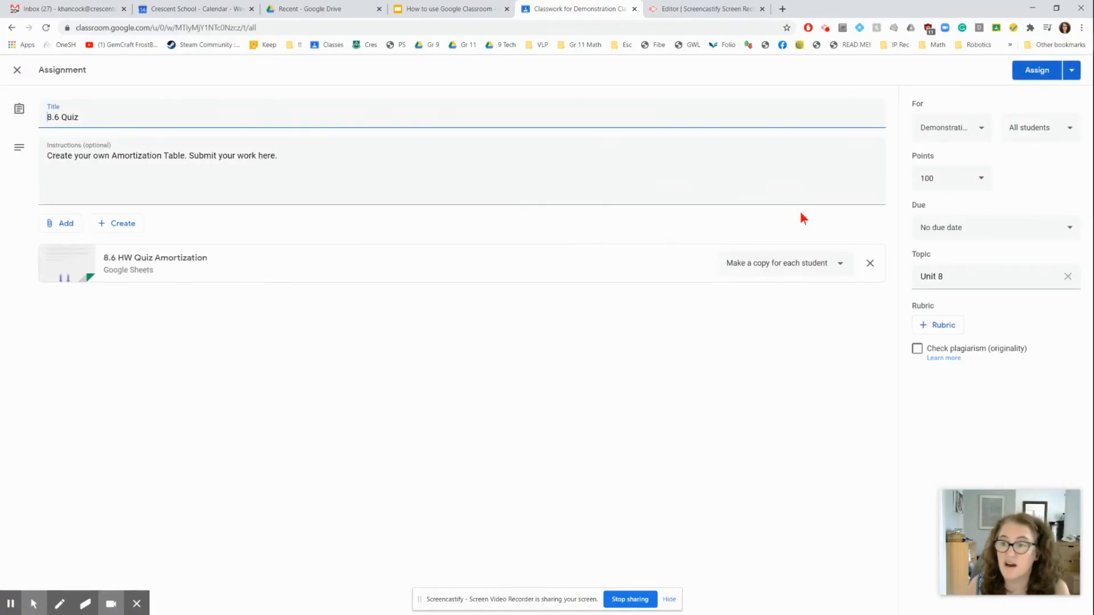
Show the posting options for the reused 8.6 Quiz assignment
left_click(1071, 73)
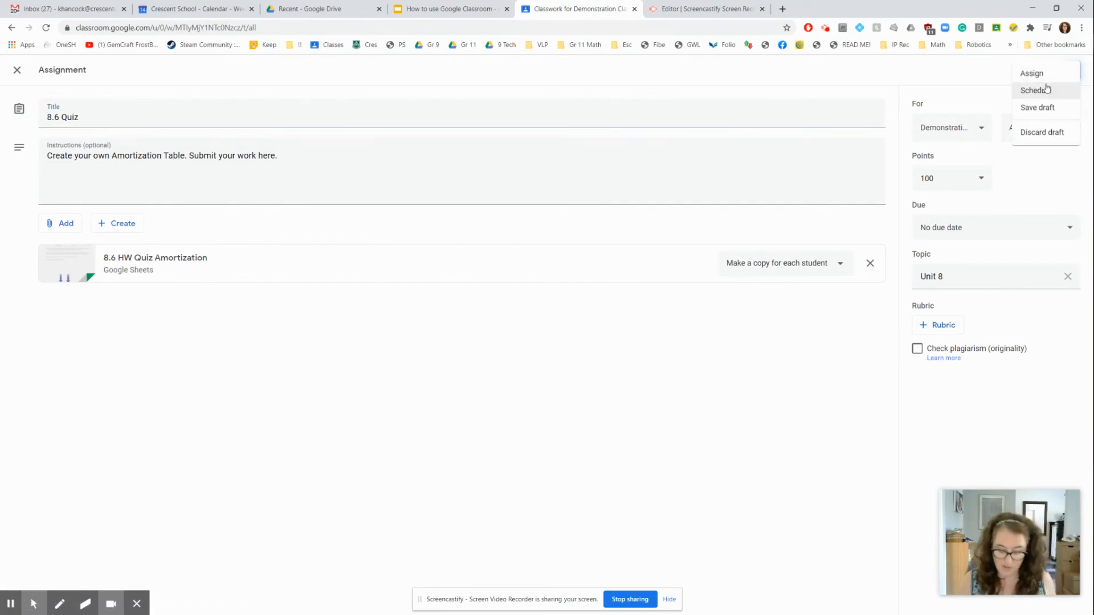